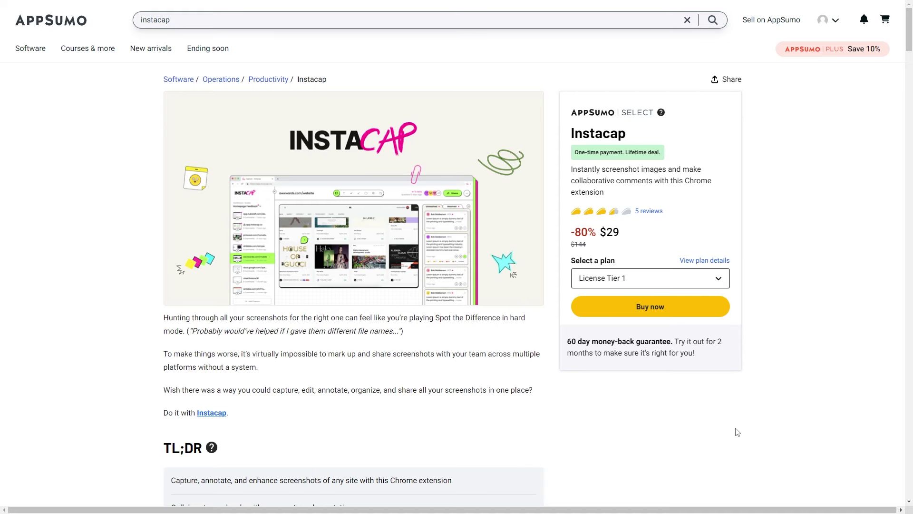
# Scroll through the Instacap deal page on AppSumo and its buyer reviews.
pyautogui.scroll(-5, 738, 432)
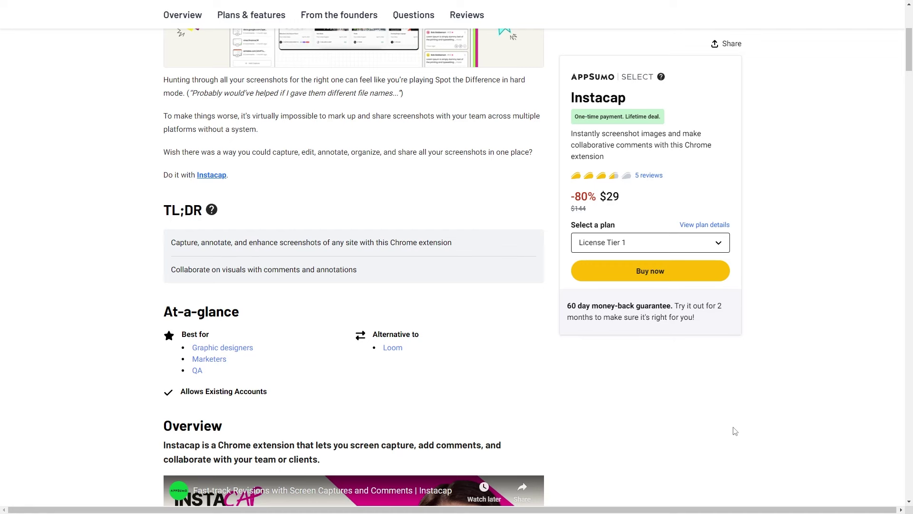
pyautogui.scroll(5, 735, 431)
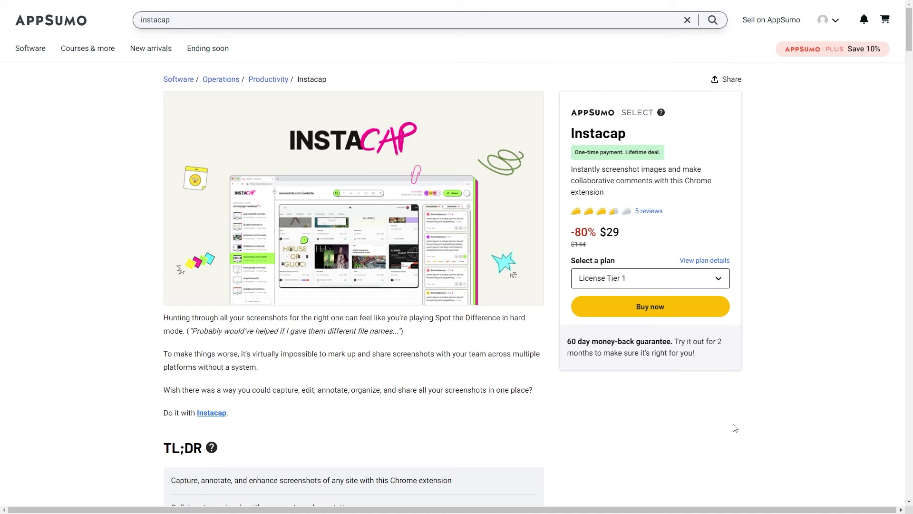
pyautogui.scroll(-15, 735, 427)
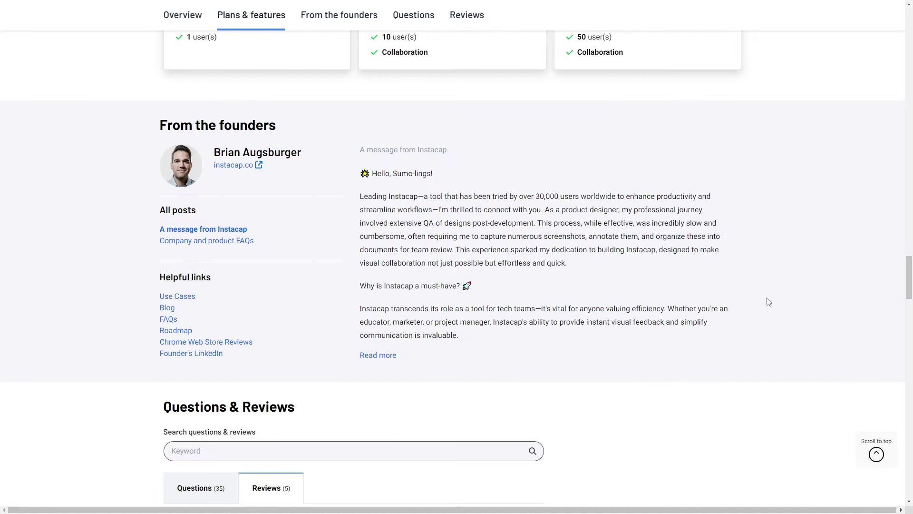
pyautogui.scroll(-15, 769, 302)
pyautogui.scroll(-15, 770, 302)
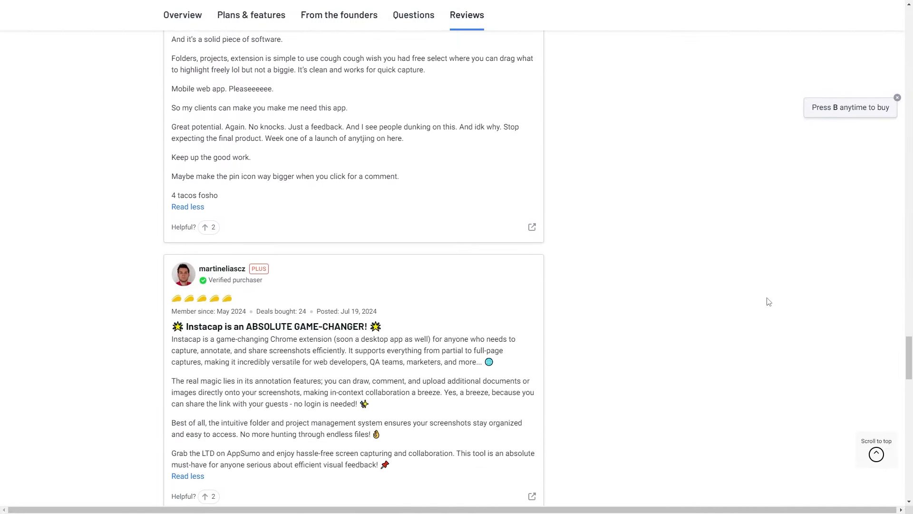
pyautogui.scroll(-7, 769, 301)
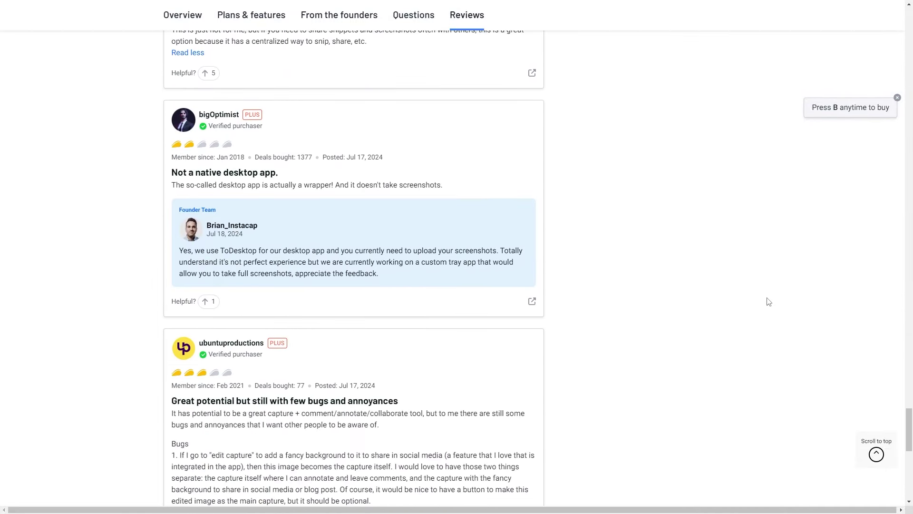
pyautogui.scroll(6, 769, 303)
pyautogui.scroll(20, 769, 303)
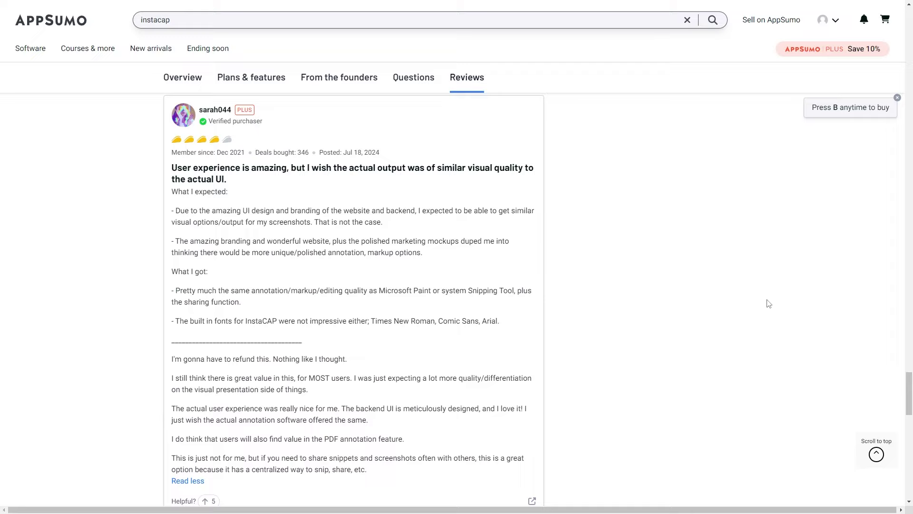
pyautogui.scroll(12, 769, 307)
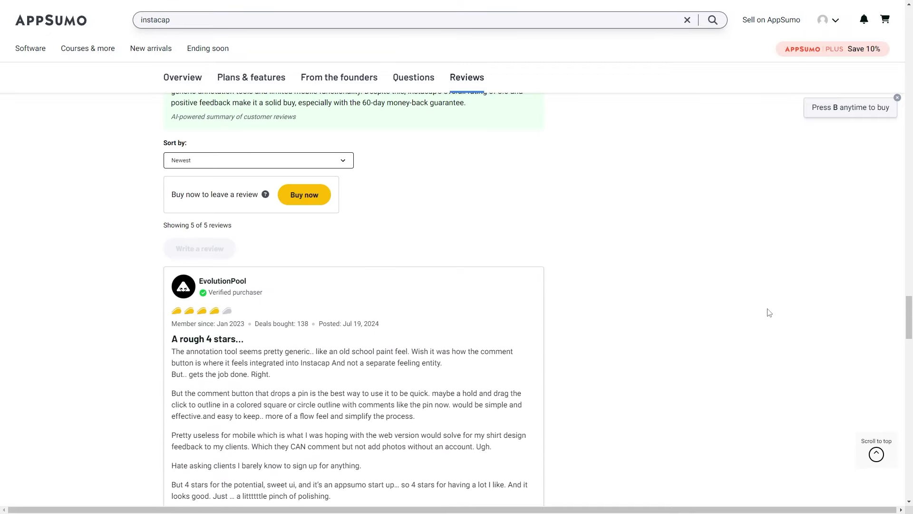
# Switch Questions & Reviews to the Questions (35) tab and browse the buyer questions.
pyautogui.click(178, 393)
pyautogui.scroll(-12, 127, 330)
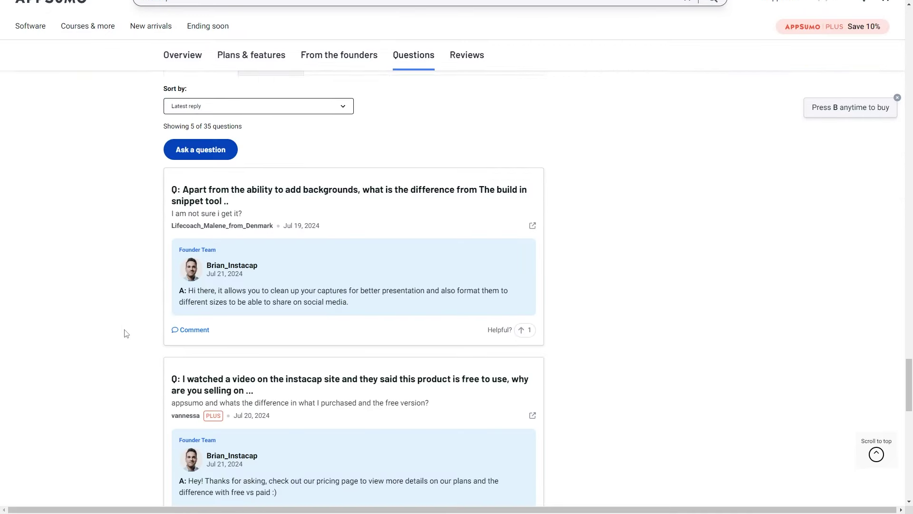
pyautogui.scroll(-8, 137, 328)
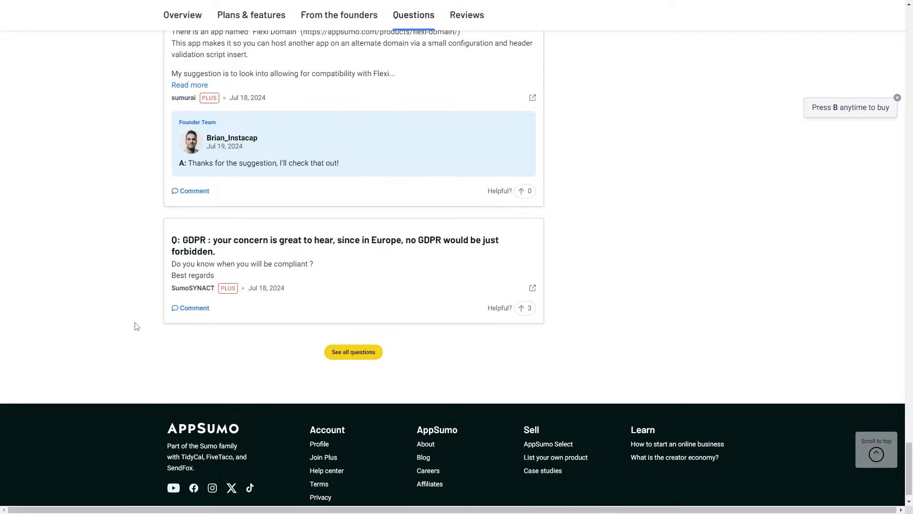
pyautogui.scroll(15, 136, 322)
pyautogui.scroll(5, 134, 311)
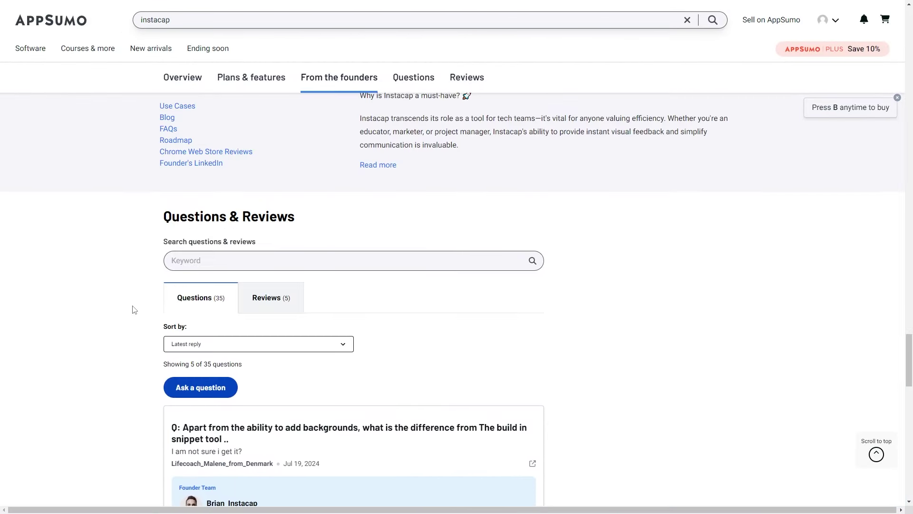
pyautogui.scroll(-3, 134, 310)
pyautogui.scroll(5, 134, 310)
pyautogui.scroll(8, 134, 310)
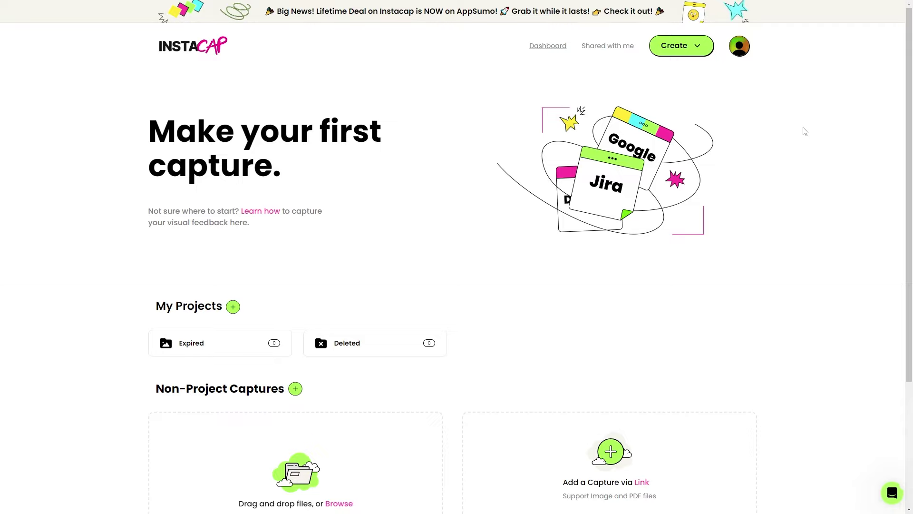
pyautogui.scroll(-3, 853, 173)
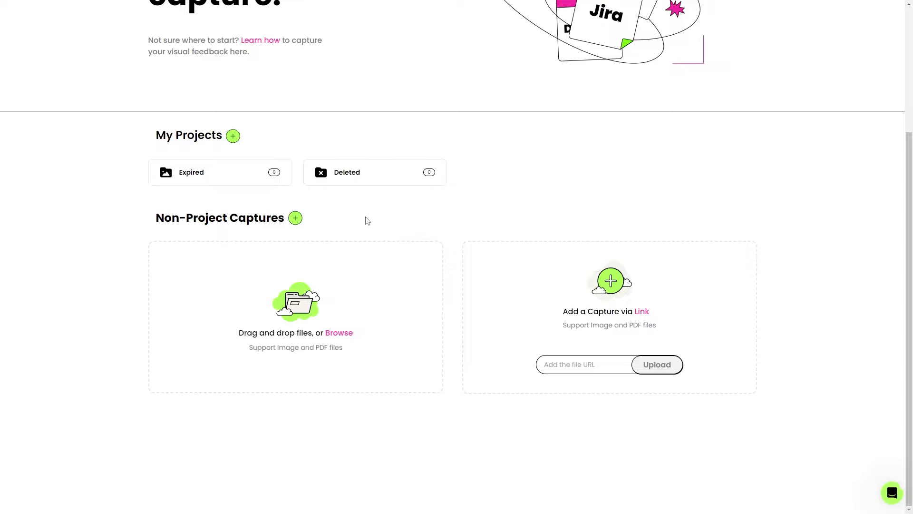
pyautogui.scroll(4, 367, 219)
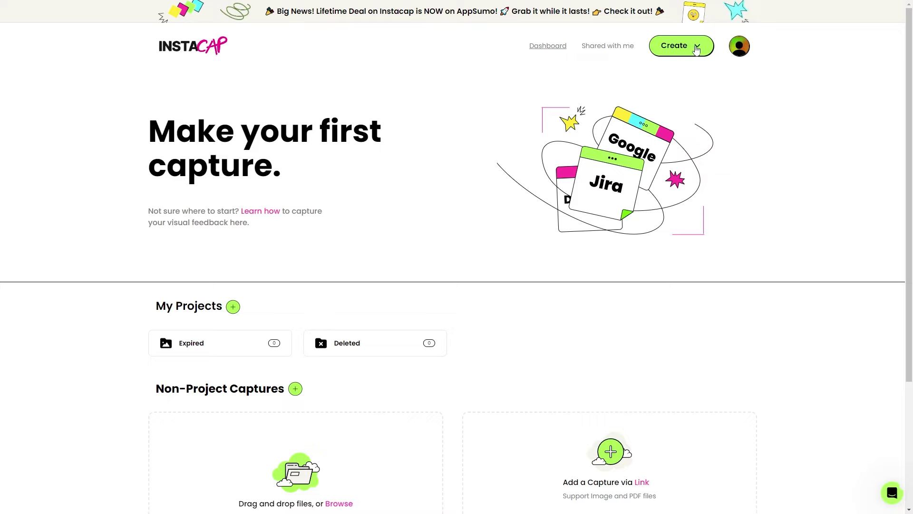
pyautogui.click(697, 52)
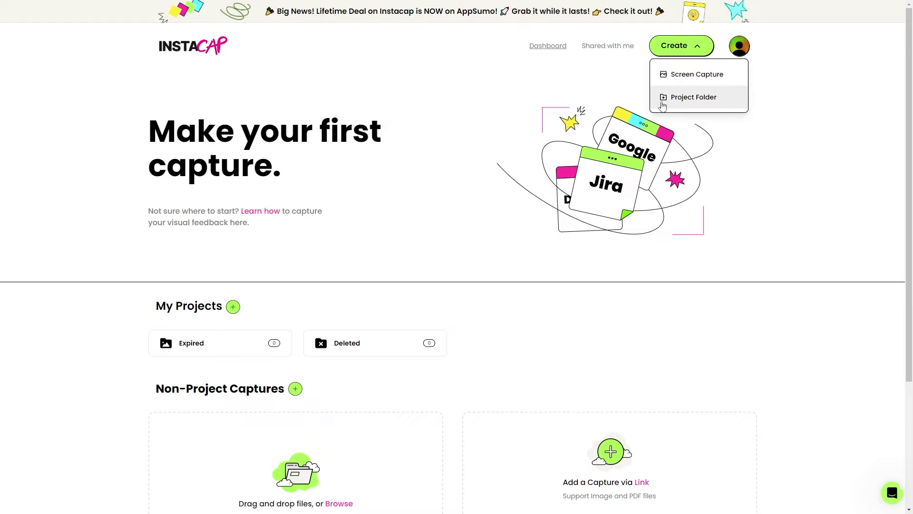
pyautogui.click(682, 117)
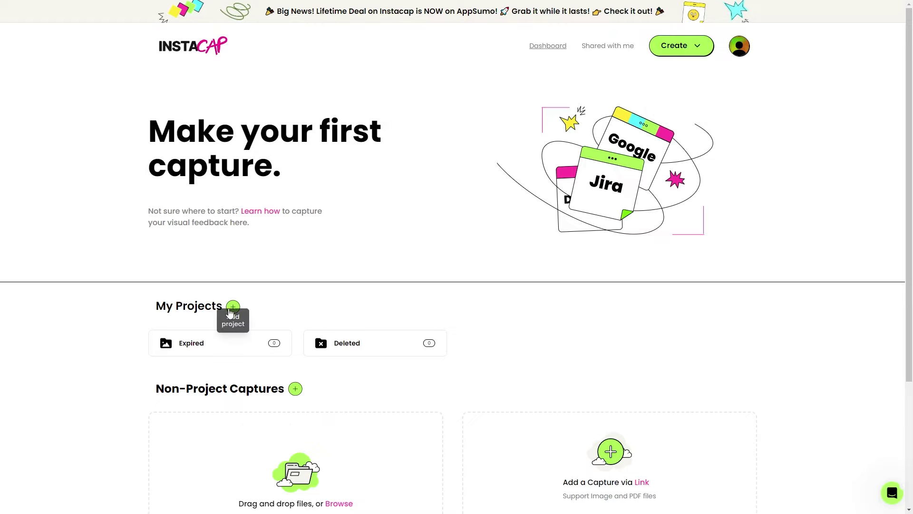
# Create a project folder named 'Untitled Project' under My Projects and open it.
pyautogui.click(233, 308)
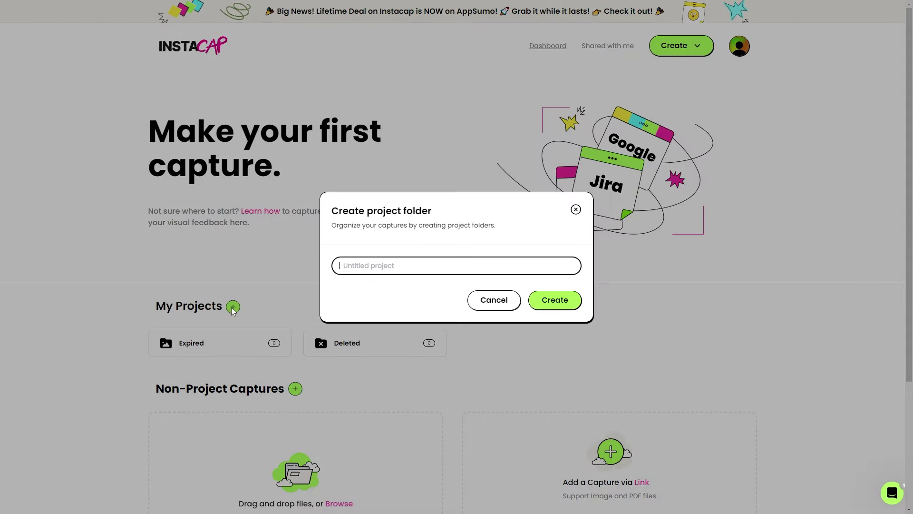
pyautogui.write('Untitled Project')
pyautogui.click(561, 306)
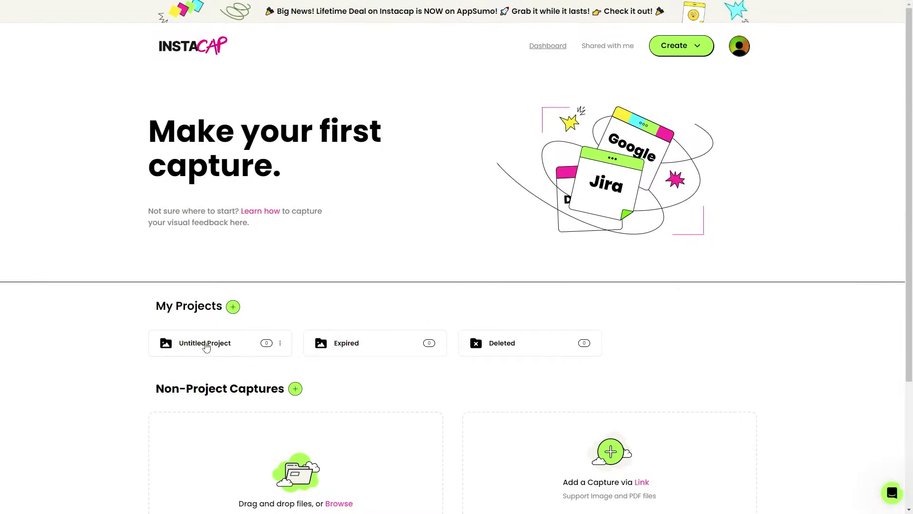
pyautogui.click(206, 347)
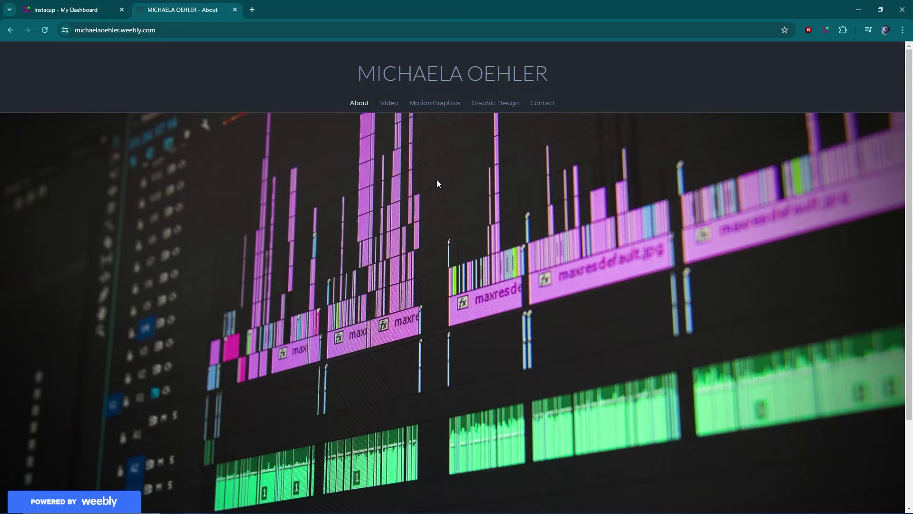
pyautogui.scroll(-2, 447, 188)
pyautogui.scroll(2, 447, 188)
# Capture to Project a region stretched from the site title down into the green audio tracks.
pyautogui.click(824, 32)
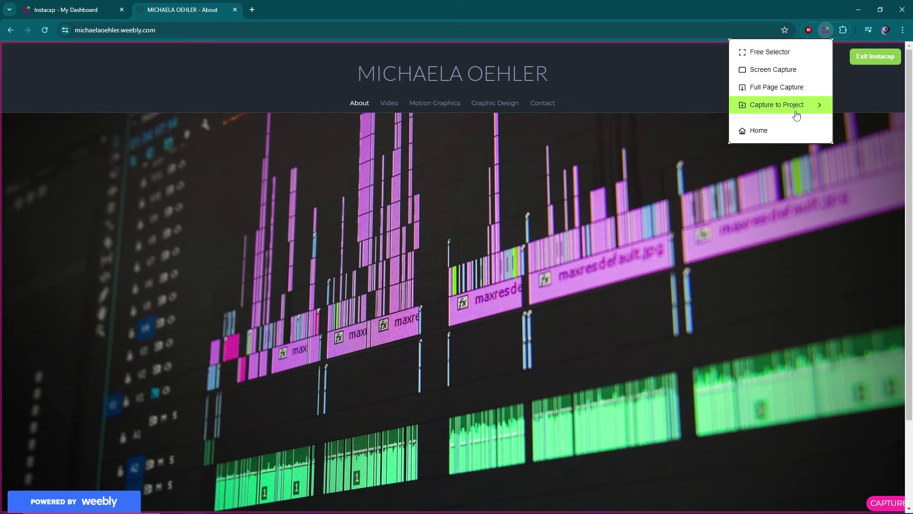
pyautogui.click(770, 55)
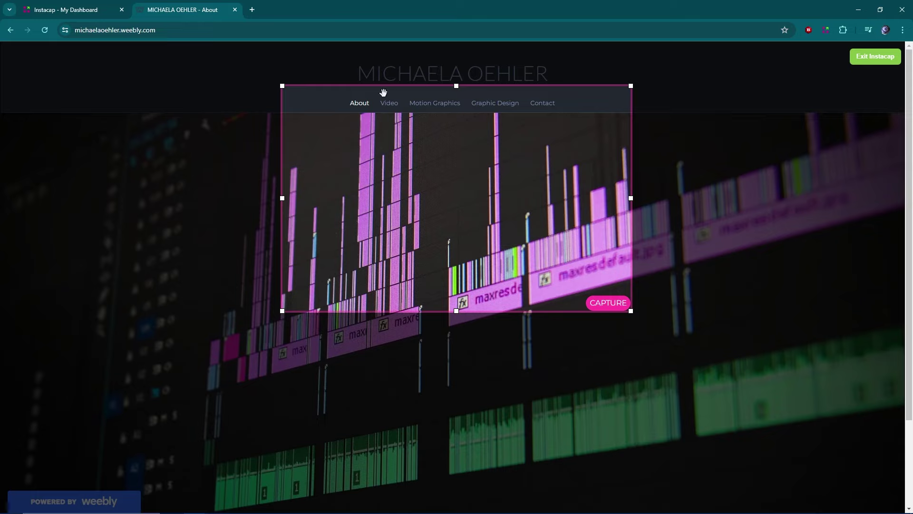
pyautogui.moveTo(456, 86); pyautogui.dragTo(456, 49)
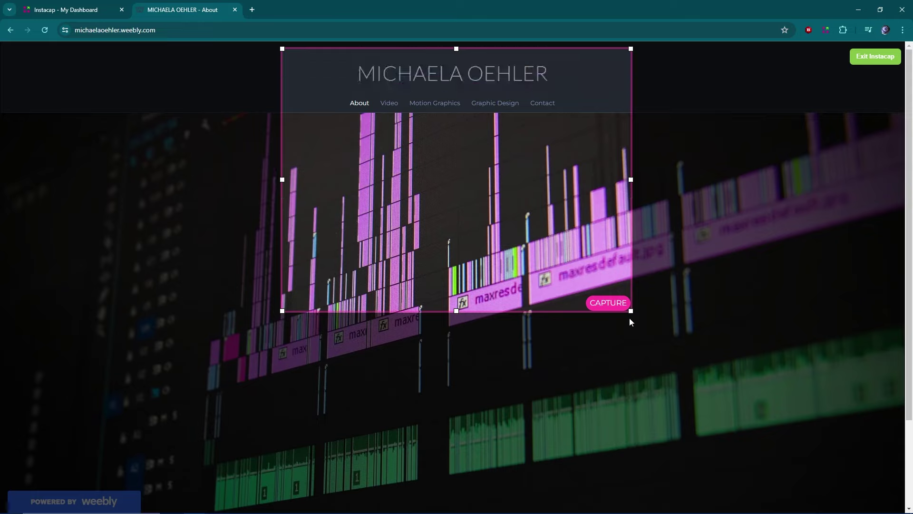
pyautogui.moveTo(456, 310); pyautogui.dragTo(456, 442)
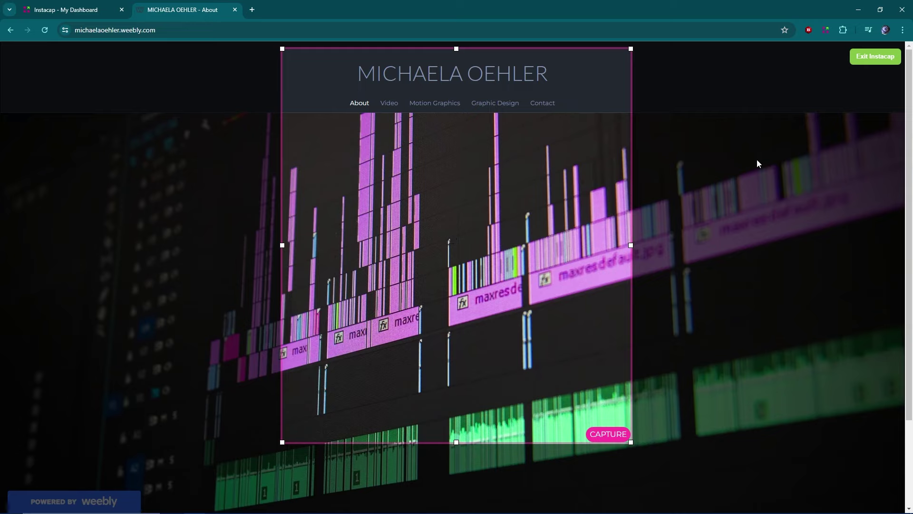
pyautogui.click(601, 436)
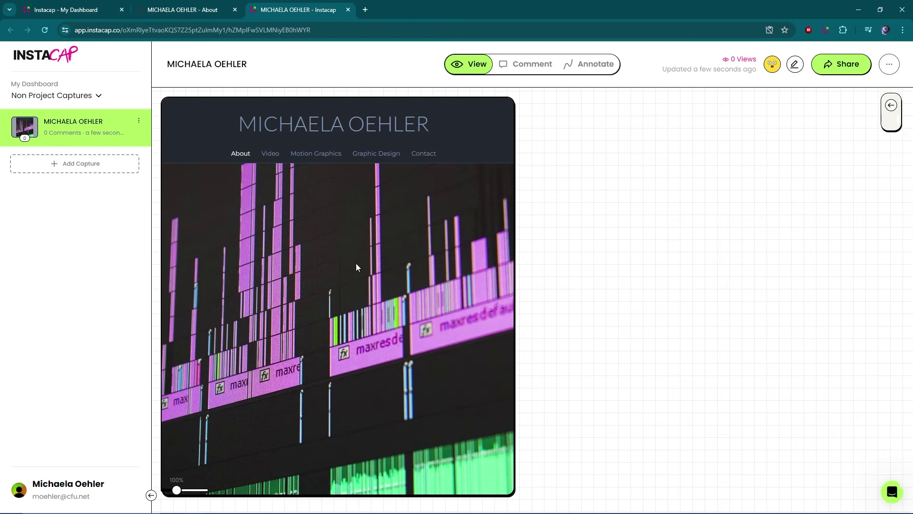
# Go full screen and pin a comment reading 'Comment' beside the capture's title.
pyautogui.press('F11')
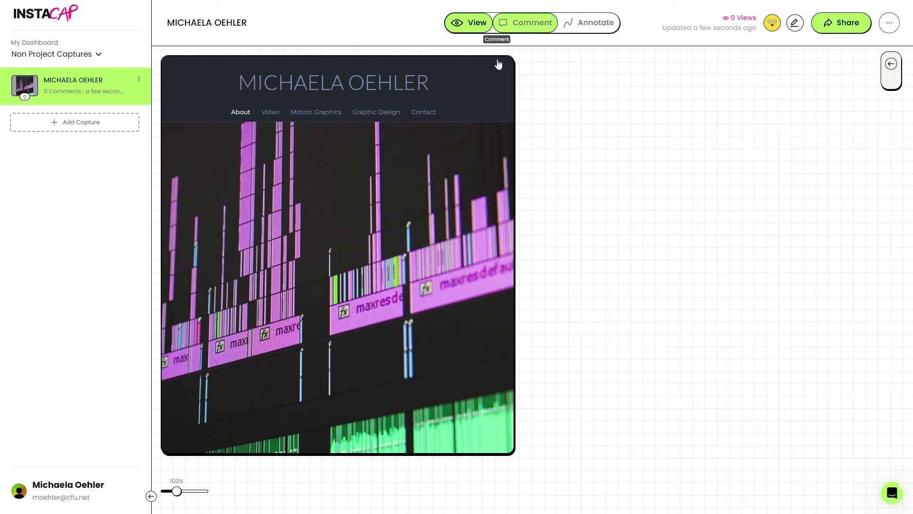
pyautogui.click(531, 25)
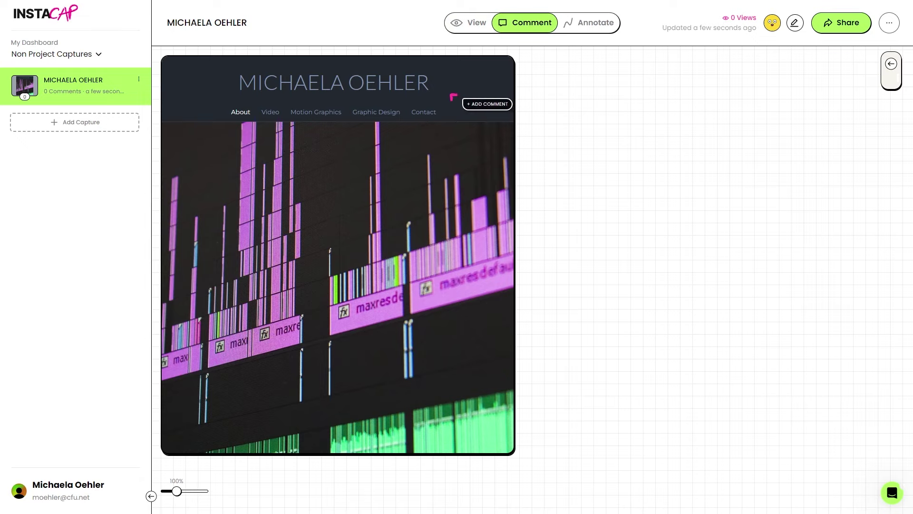
pyautogui.click(431, 85)
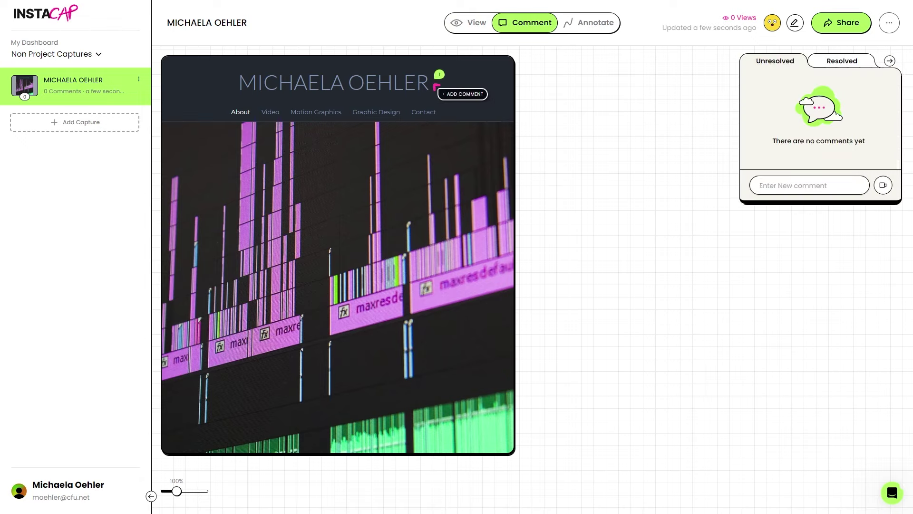
pyautogui.click(810, 182)
pyautogui.write('Comment')
pyautogui.press('Return')
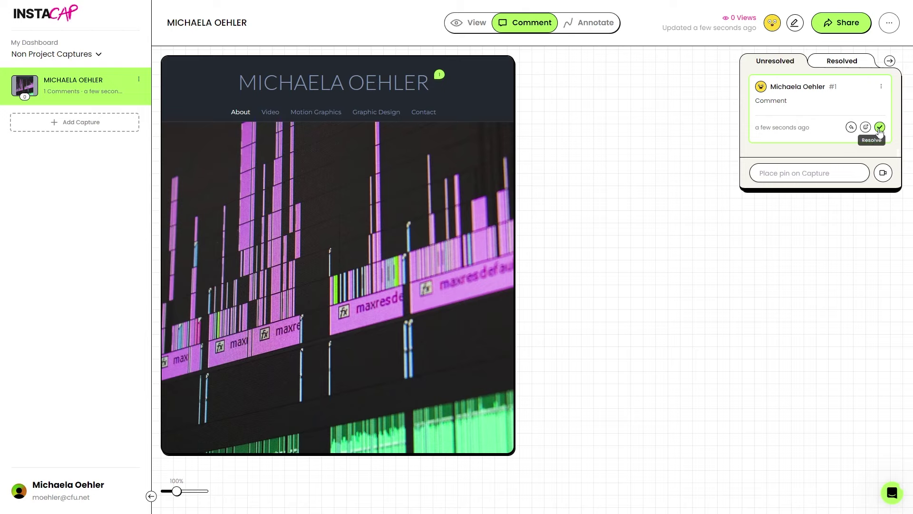
# Reply to the comment with 'git good scrub' plus the tongue emoji.
pyautogui.click(852, 127)
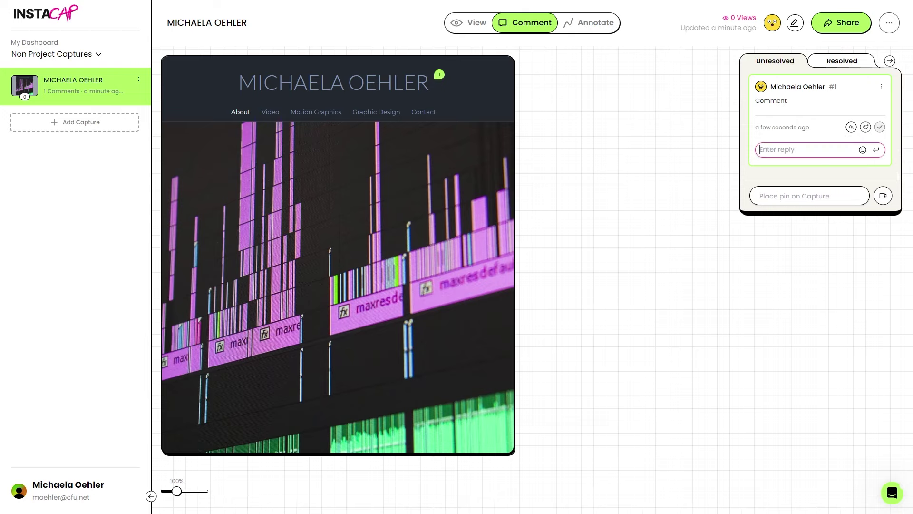
pyautogui.write('git good scrub')
pyautogui.click(866, 150)
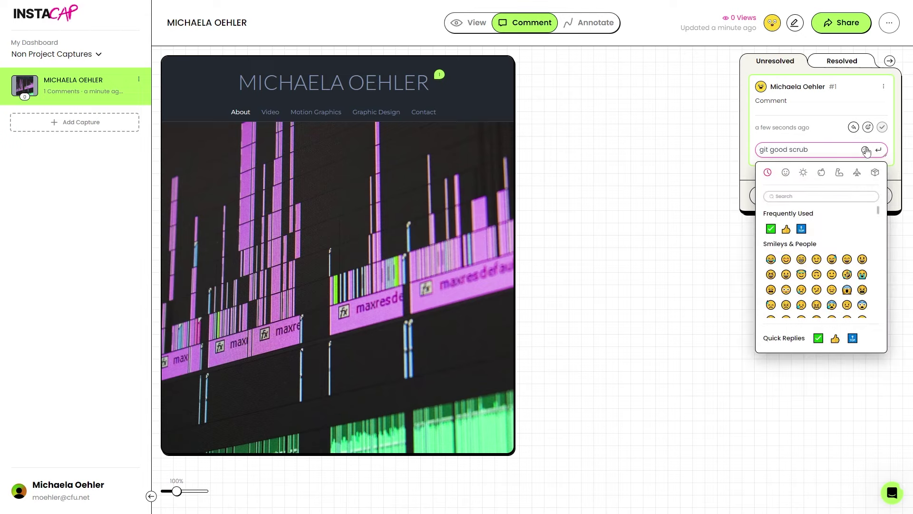
pyautogui.press('Escape')
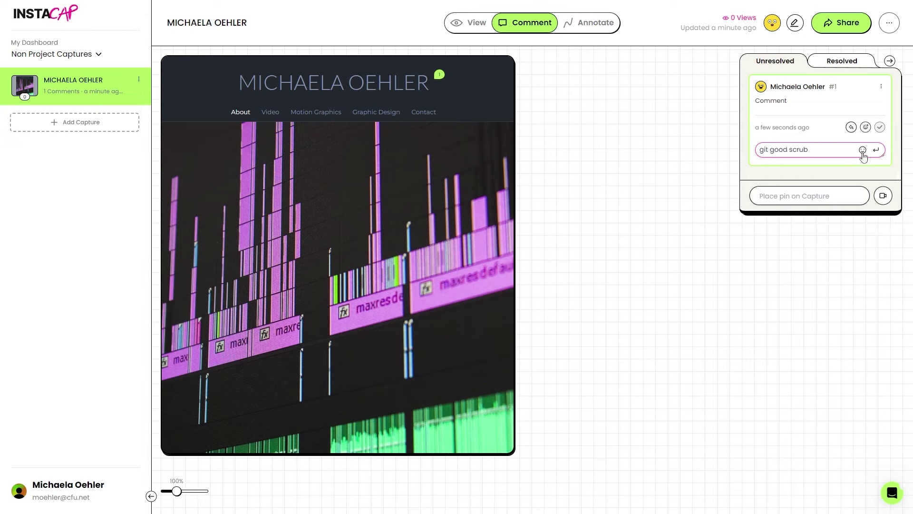
pyautogui.click(863, 151)
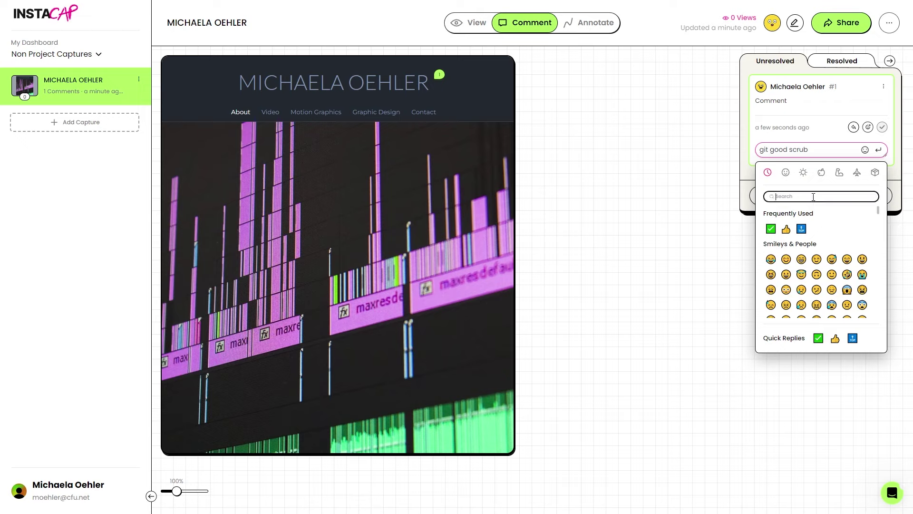
pyautogui.write('tongue')
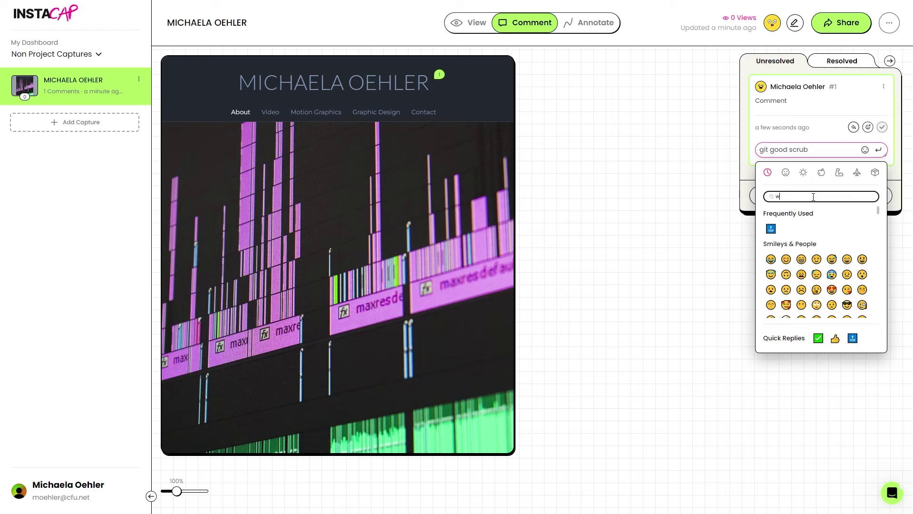
pyautogui.click(771, 243)
pyautogui.click(877, 151)
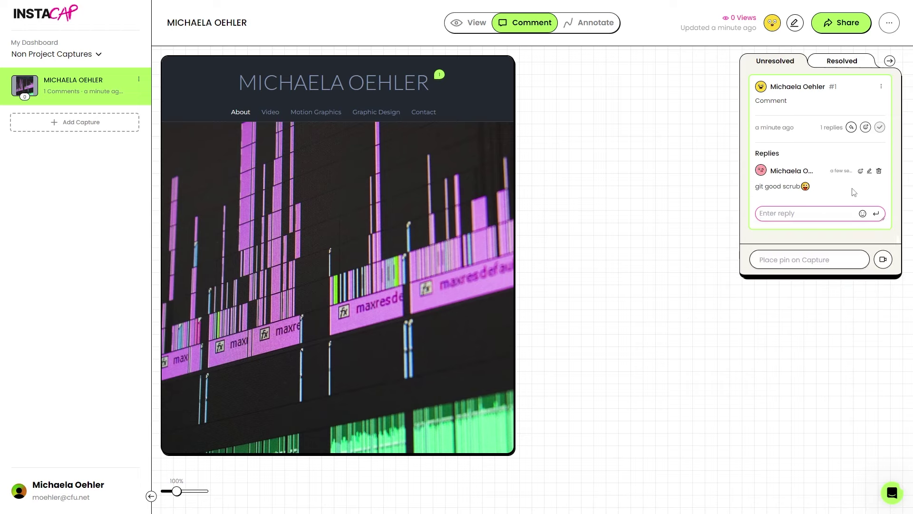
# Resolve comment #1 and view its replies under the Resolved tab.
pyautogui.click(880, 127)
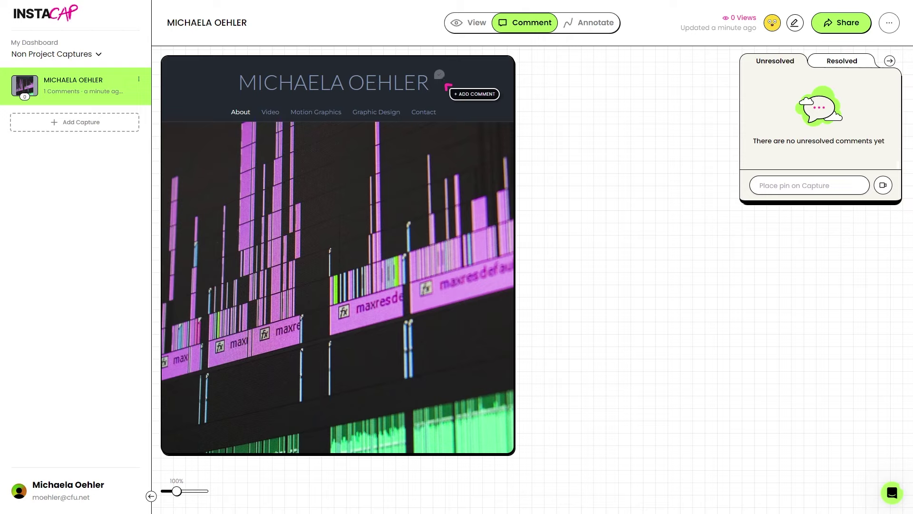
pyautogui.click(843, 67)
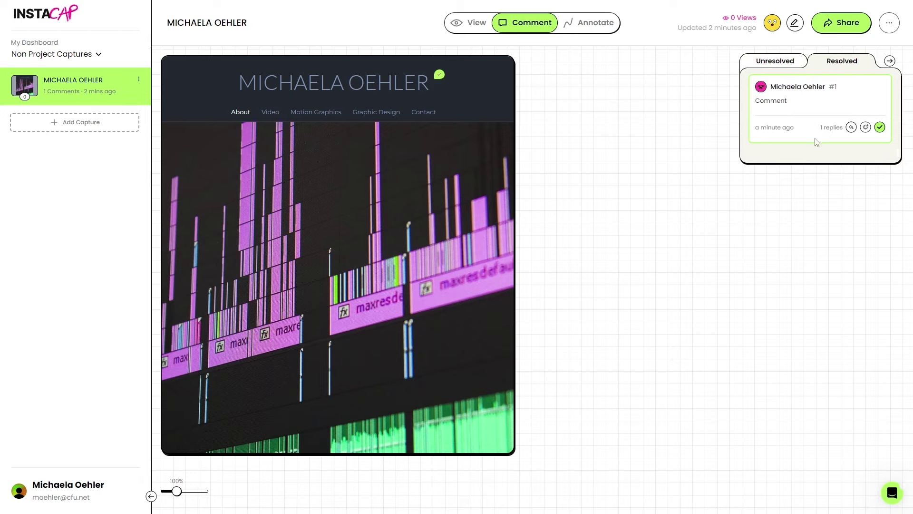
pyautogui.click(829, 135)
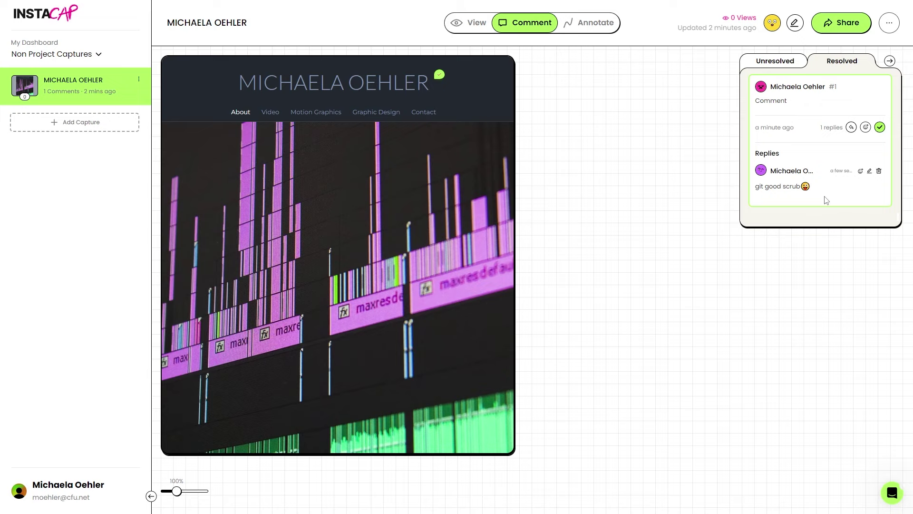
# In Annotate, scribble red freehand marks and draw a red rectangle framing the whole image.
pyautogui.click(592, 23)
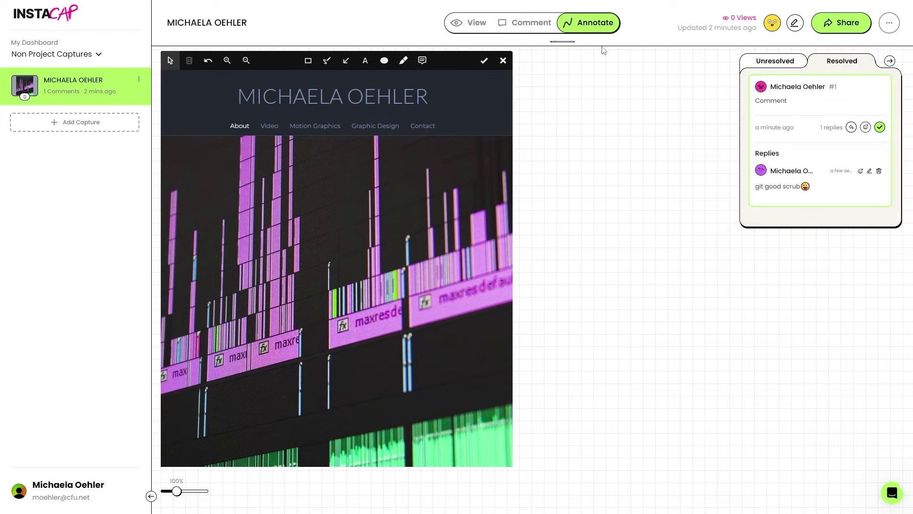
pyautogui.click(328, 61)
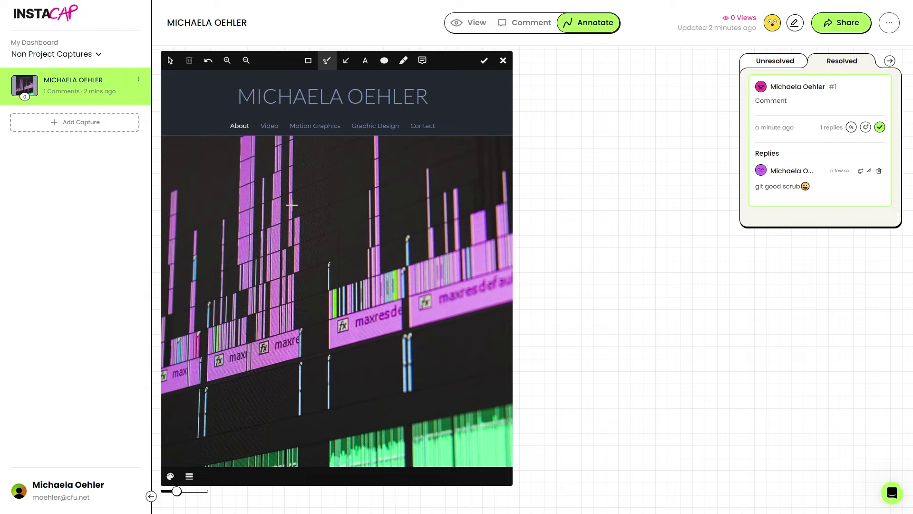
pyautogui.moveTo(212, 171)
pyautogui.mouseDown()
pyautogui.moveTo(217, 245)
pyautogui.moveTo(209, 174)
pyautogui.moveTo(466, 225)
pyautogui.moveTo(405, 178)
pyautogui.mouseUp()
pyautogui.moveTo(417, 179); pyautogui.dragTo(423, 173)
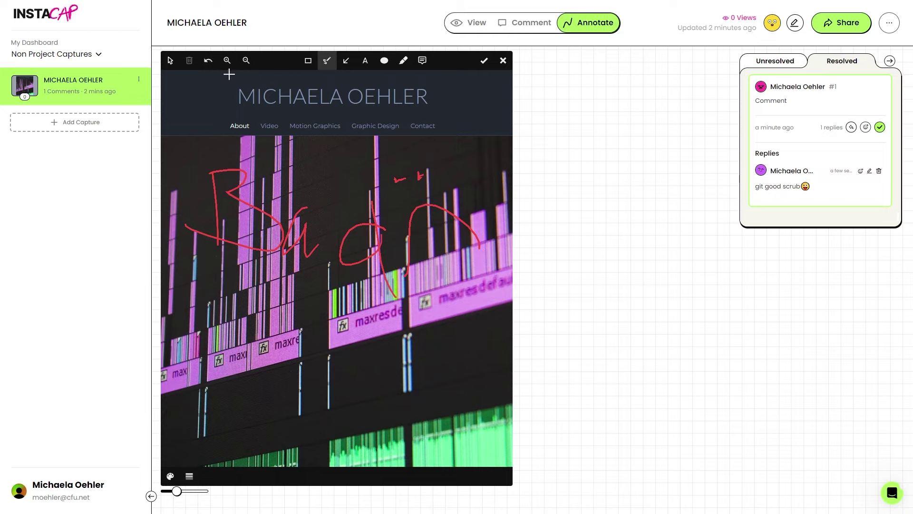
pyautogui.click(308, 60)
pyautogui.moveTo(172, 79); pyautogui.dragTo(509, 465)
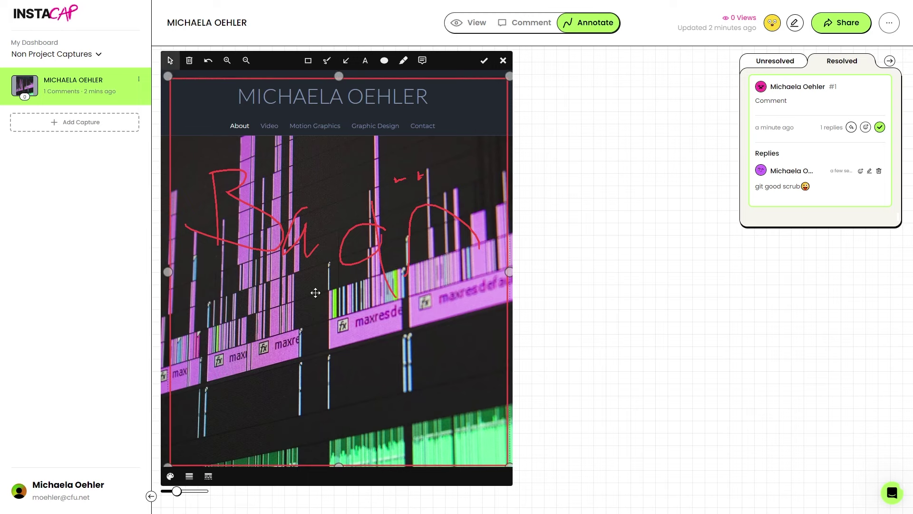
# Draw a red arrow in the lower half, lengthened up toward the pink bars.
pyautogui.click(349, 64)
pyautogui.moveTo(339, 367)
pyautogui.mouseDown()
pyautogui.moveTo(359, 350)
pyautogui.moveTo(307, 401)
pyautogui.mouseUp()
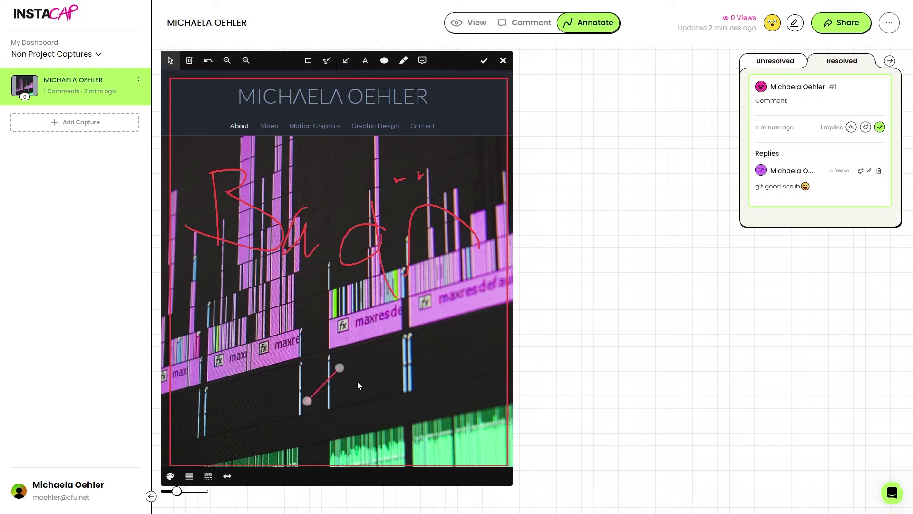
pyautogui.moveTo(342, 367); pyautogui.dragTo(410, 310)
pyautogui.moveTo(309, 401); pyautogui.dragTo(337, 382)
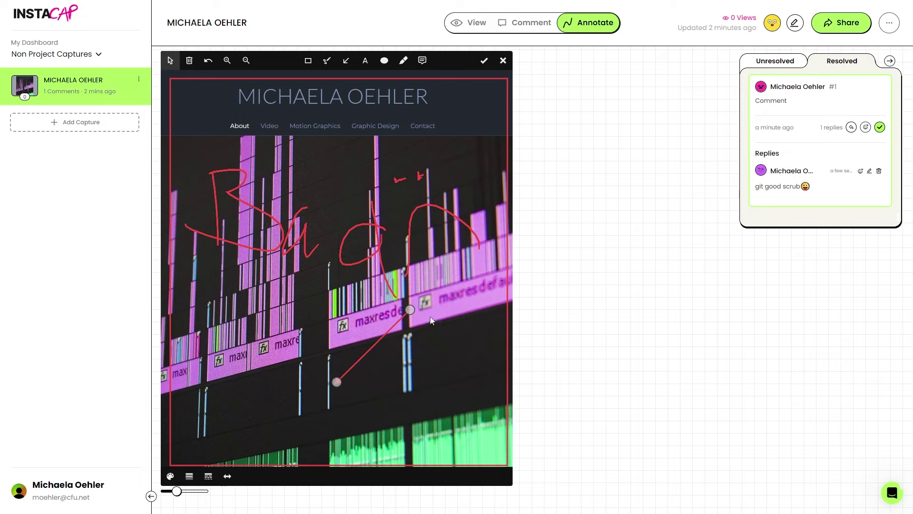
# Add a 'Text Here' label left of the arrow's tip, moved lower, enlarged and tilted.
pyautogui.press('t')
pyautogui.click(256, 353)
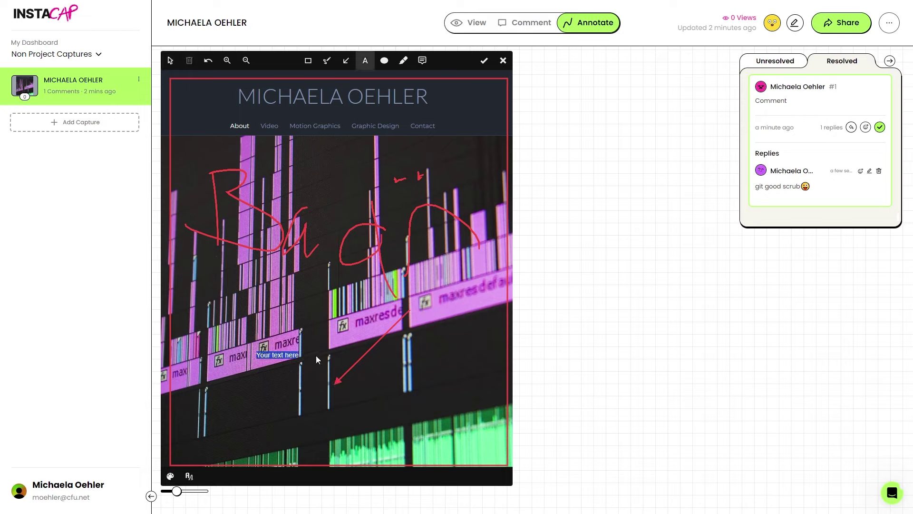
pyautogui.press('BackSpace')
pyautogui.click(323, 378)
pyautogui.moveTo(277, 376); pyautogui.dragTo(265, 404)
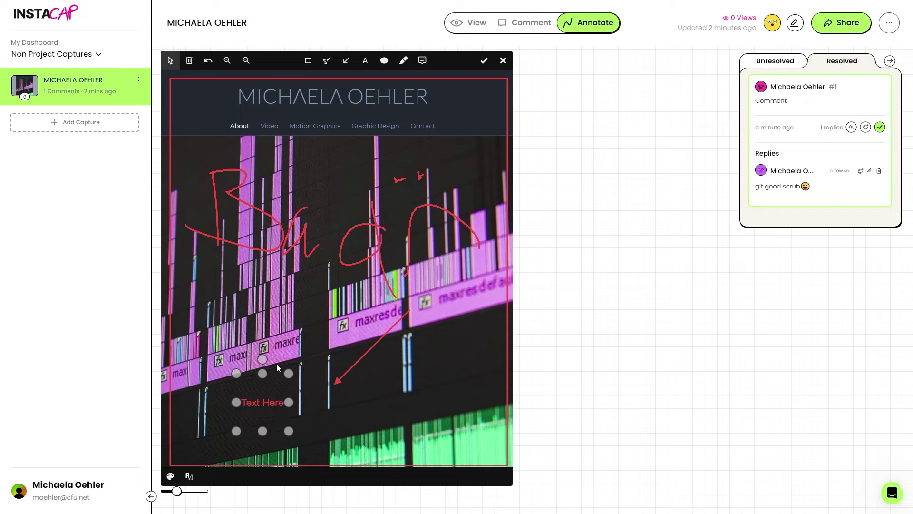
pyautogui.moveTo(265, 359); pyautogui.dragTo(324, 363)
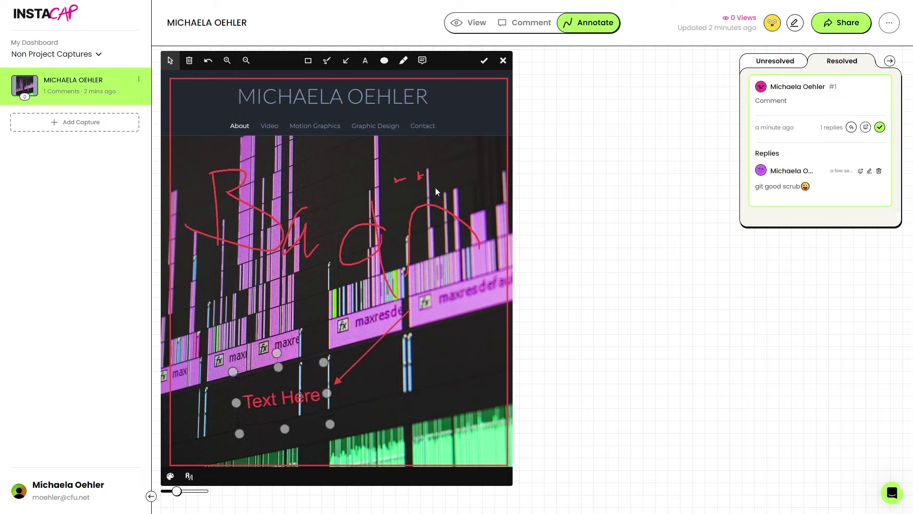
# Draw an ellipse over 'Text Here' and try green, blue and yellow outline colours.
pyautogui.click(388, 62)
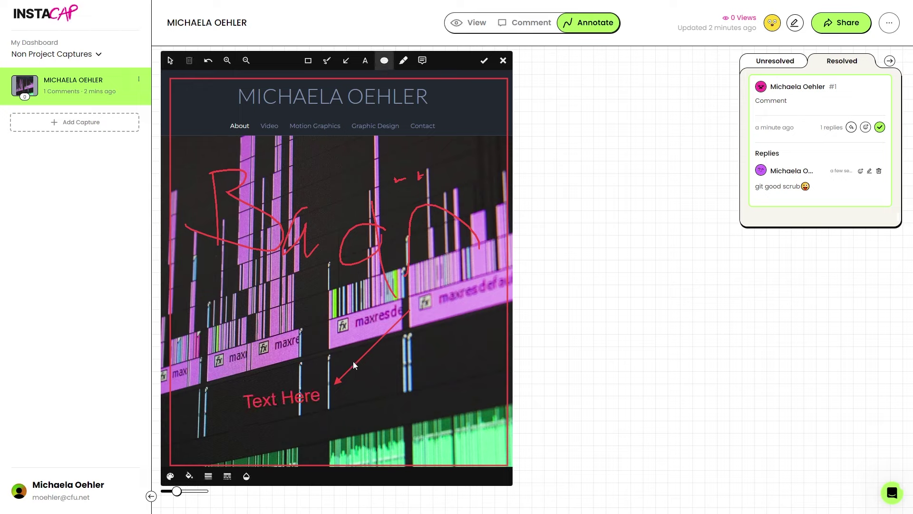
pyautogui.moveTo(214, 368); pyautogui.dragTo(356, 430)
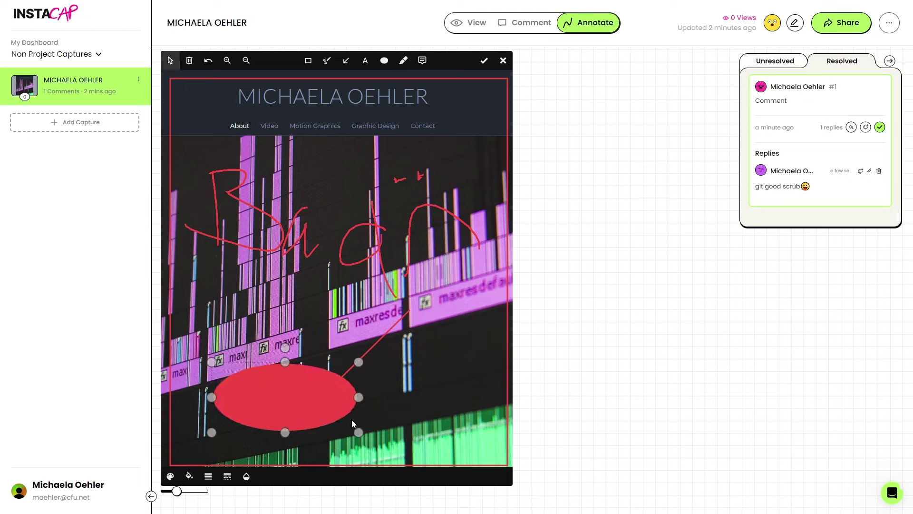
pyautogui.click(170, 476)
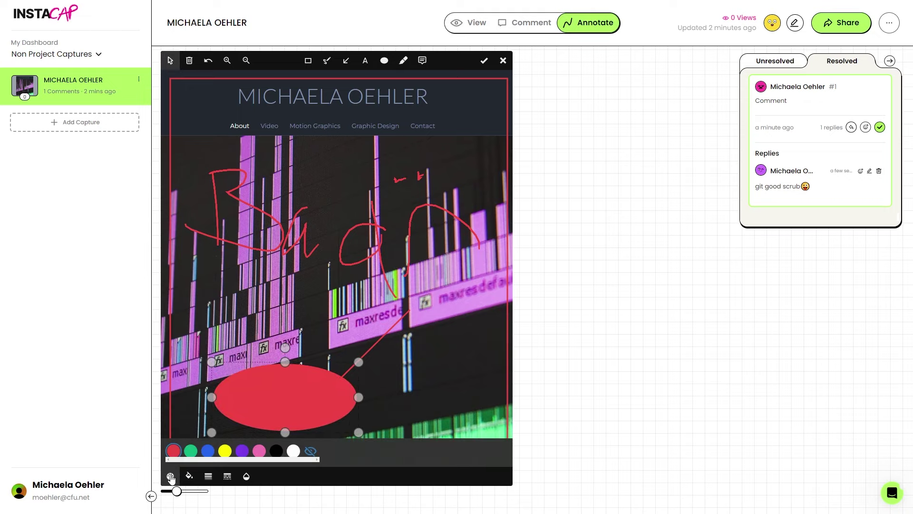
pyautogui.click(170, 476)
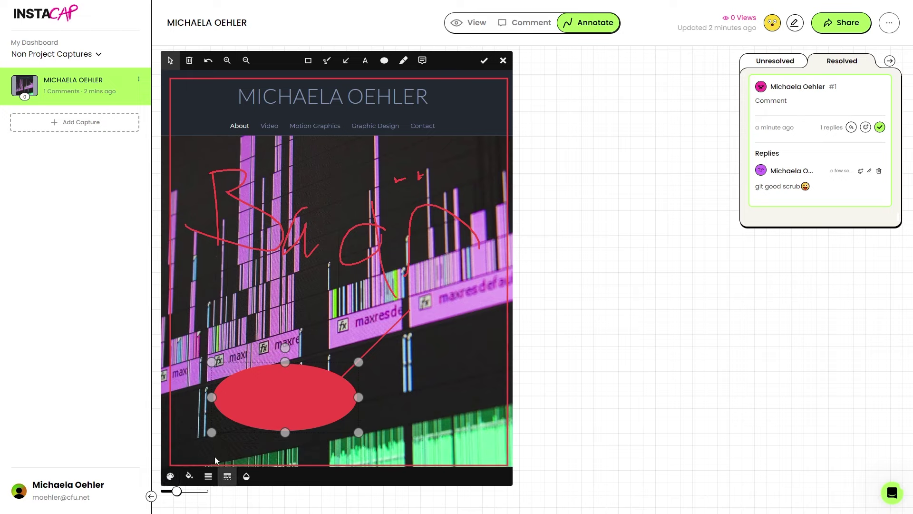
pyautogui.click(172, 480)
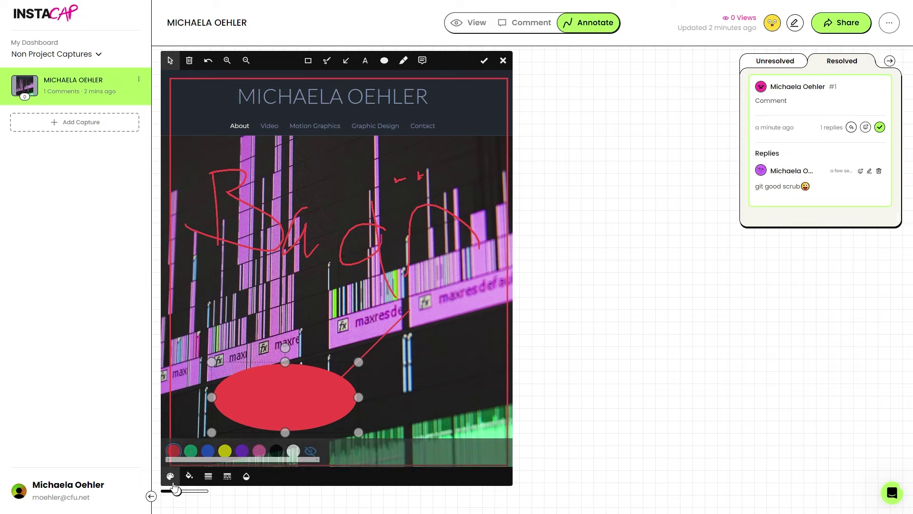
pyautogui.click(191, 453)
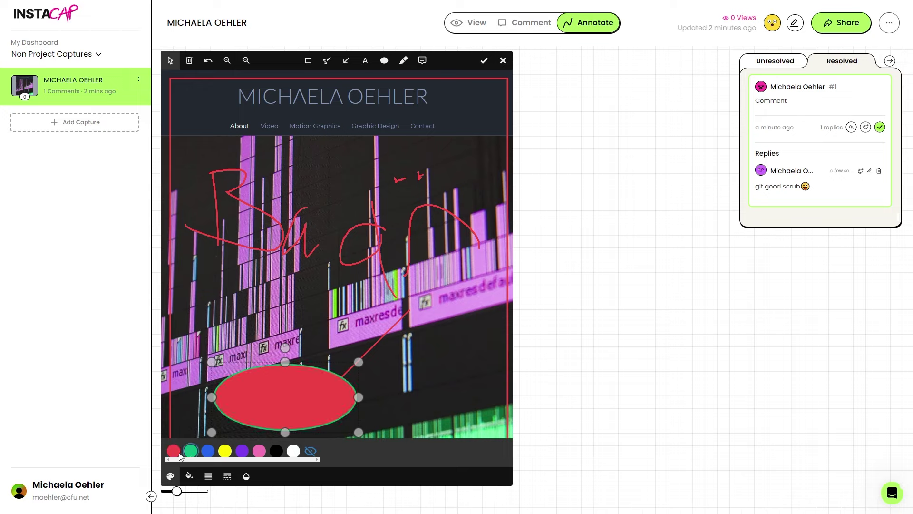
pyautogui.click(212, 454)
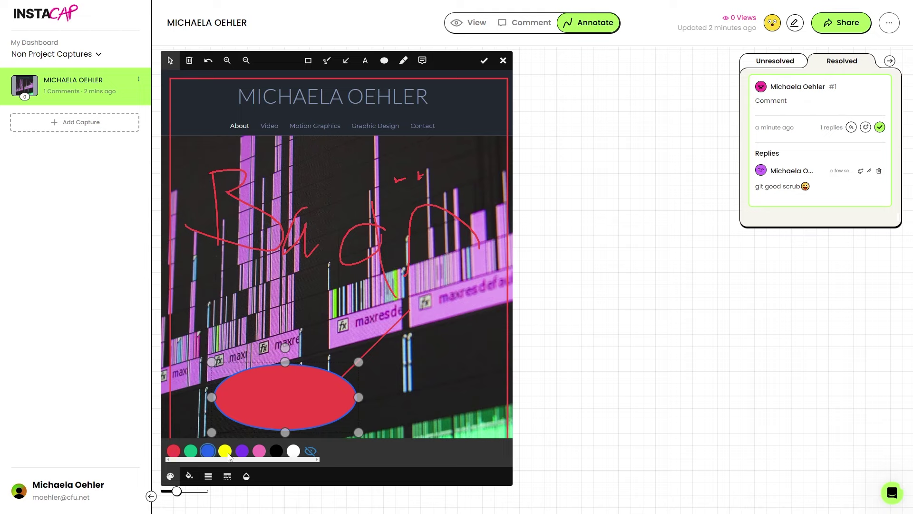
pyautogui.click(228, 456)
# After trying purple, pink, black and white, settle on a red outline with no fill.
pyautogui.click(245, 456)
pyautogui.click(262, 454)
pyautogui.click(277, 454)
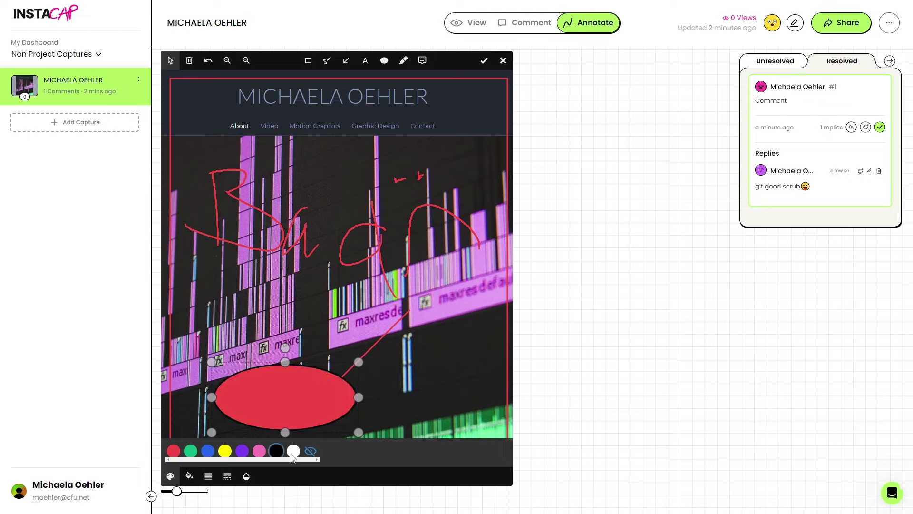
pyautogui.click(293, 454)
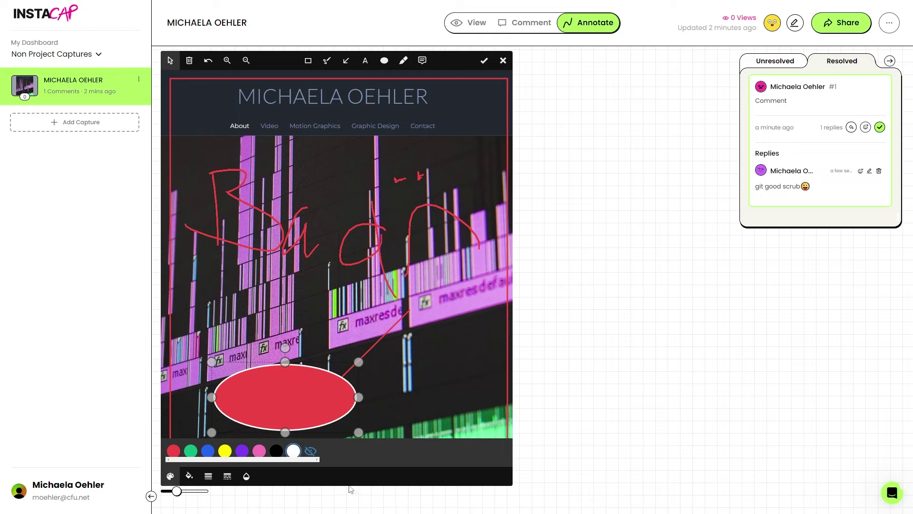
pyautogui.click(311, 452)
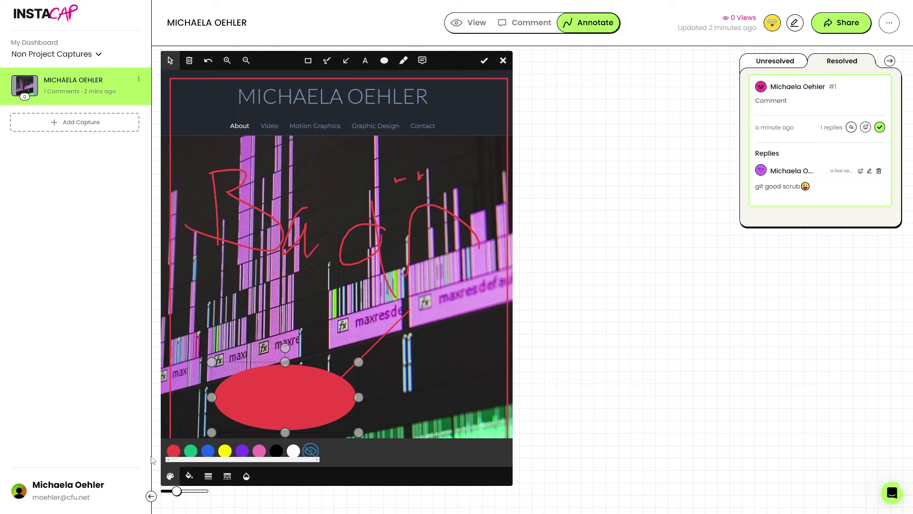
pyautogui.click(173, 450)
pyautogui.click(183, 474)
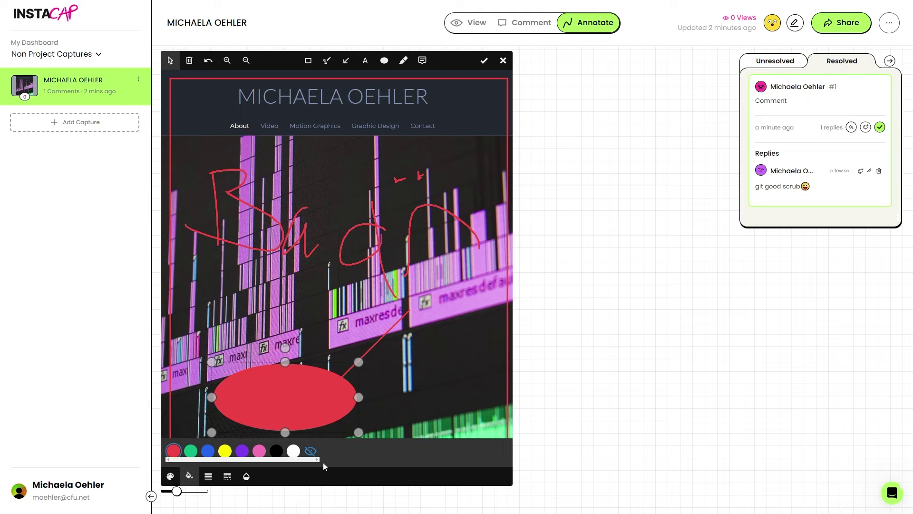
pyautogui.click(312, 452)
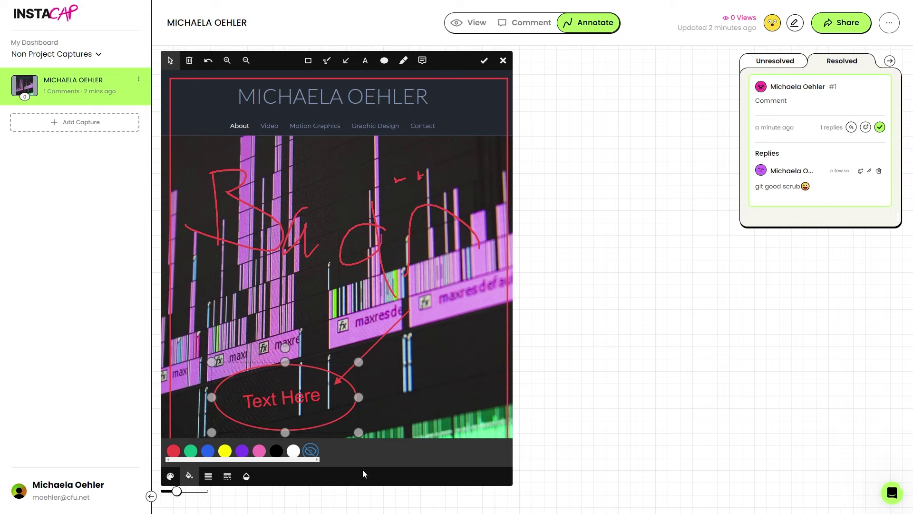
# Set the ellipse outline width to 10 and its line style to dash-dot.
pyautogui.click(206, 481)
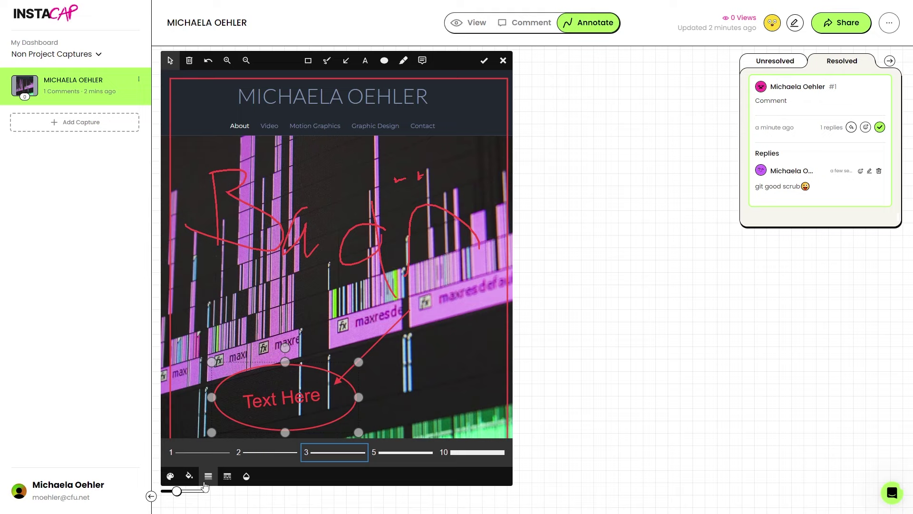
pyautogui.click(469, 456)
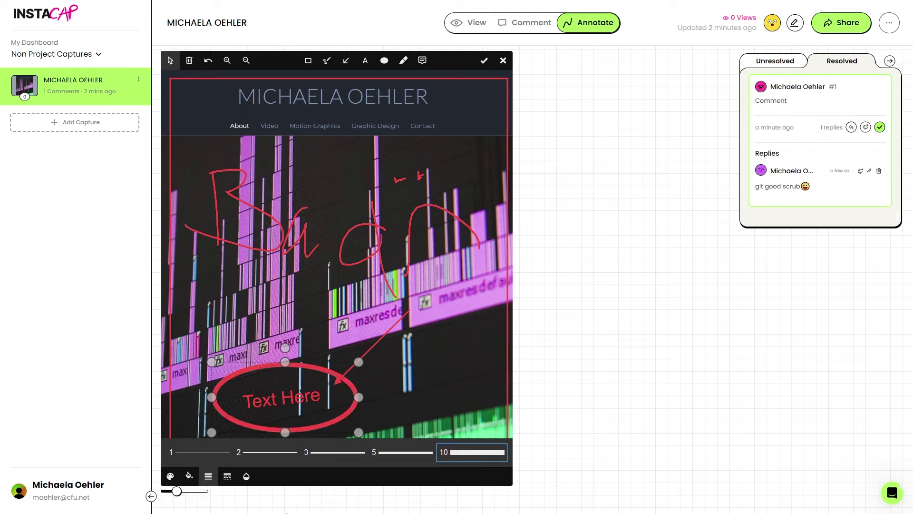
pyautogui.click(228, 482)
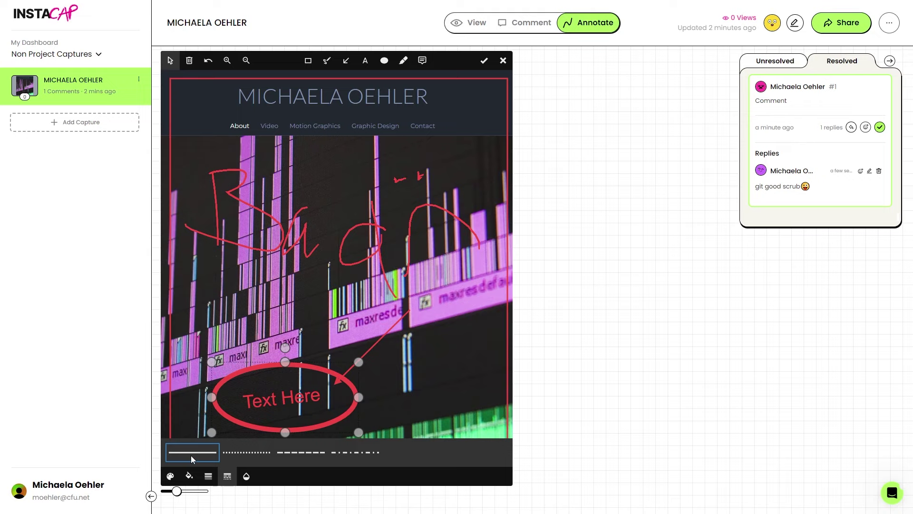
pyautogui.click(247, 453)
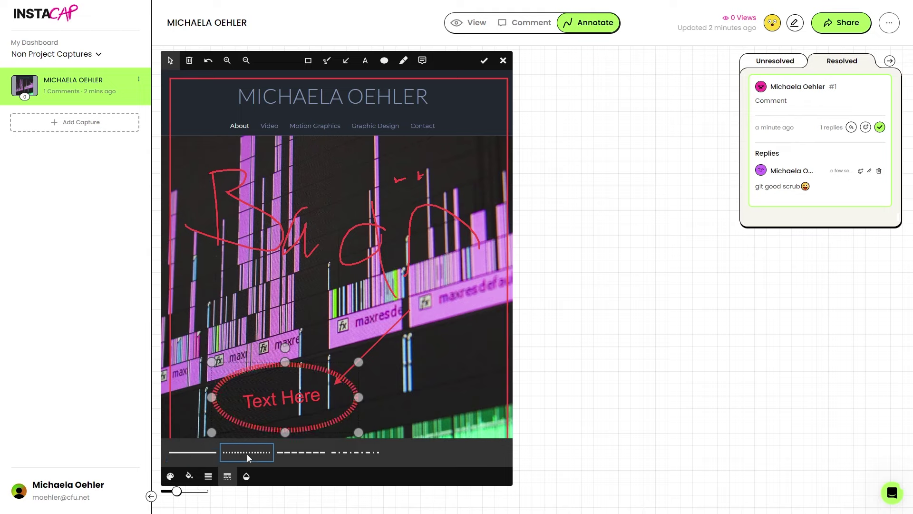
pyautogui.click(302, 454)
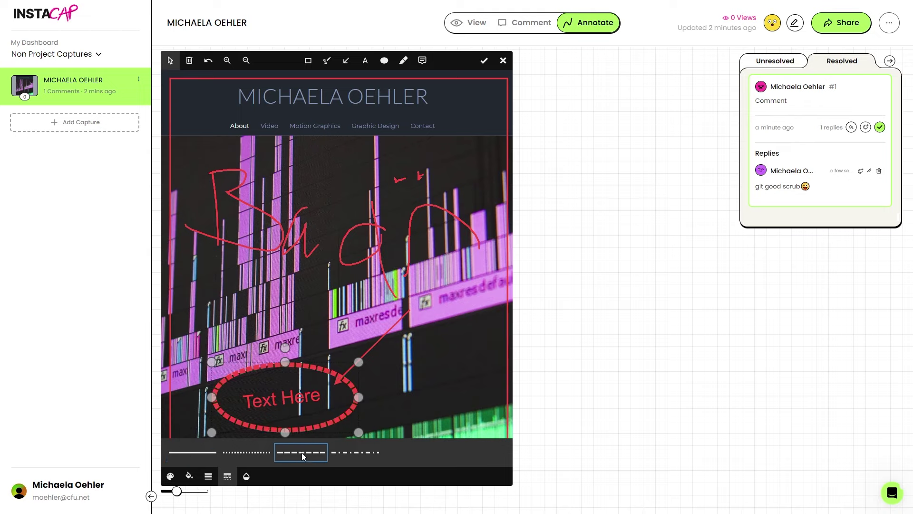
pyautogui.click(340, 455)
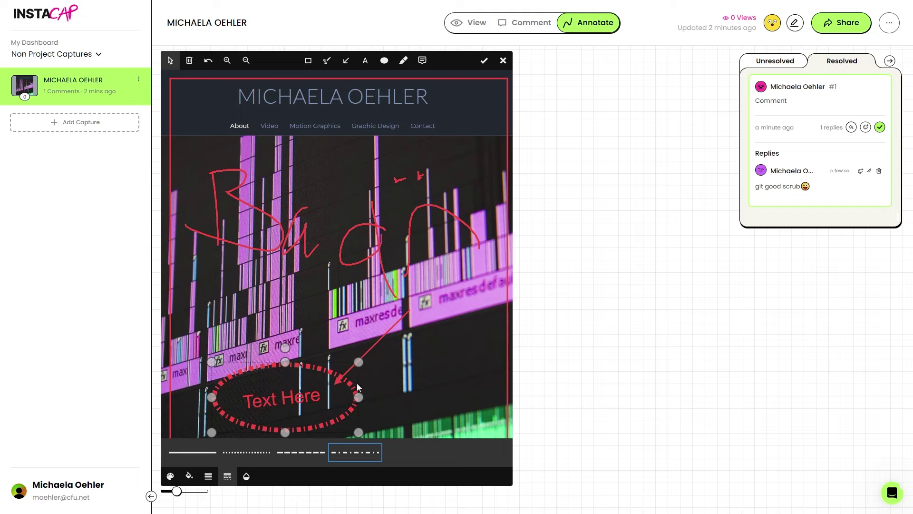
# Yellow-highlight 'Text Here', then add a callout rotated about 20° beside the dash-dot oval.
pyautogui.press('p')
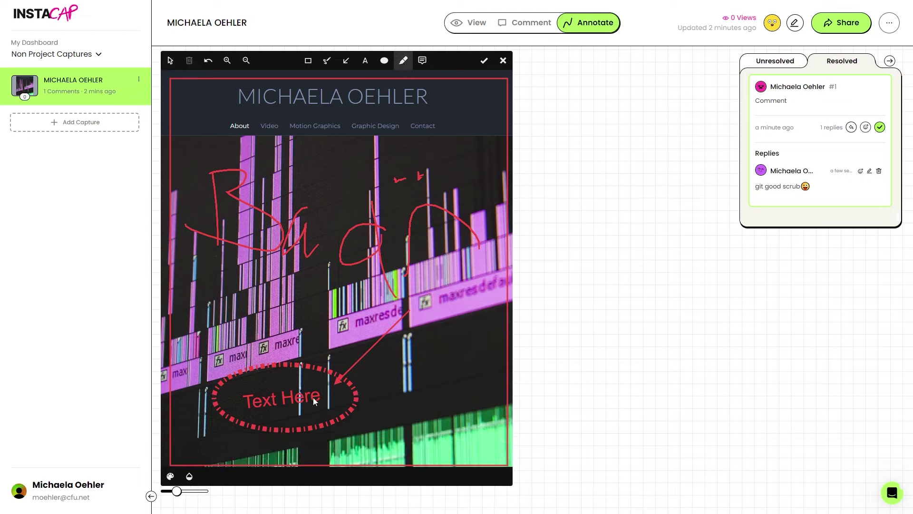
pyautogui.moveTo(310, 397); pyautogui.dragTo(250, 400)
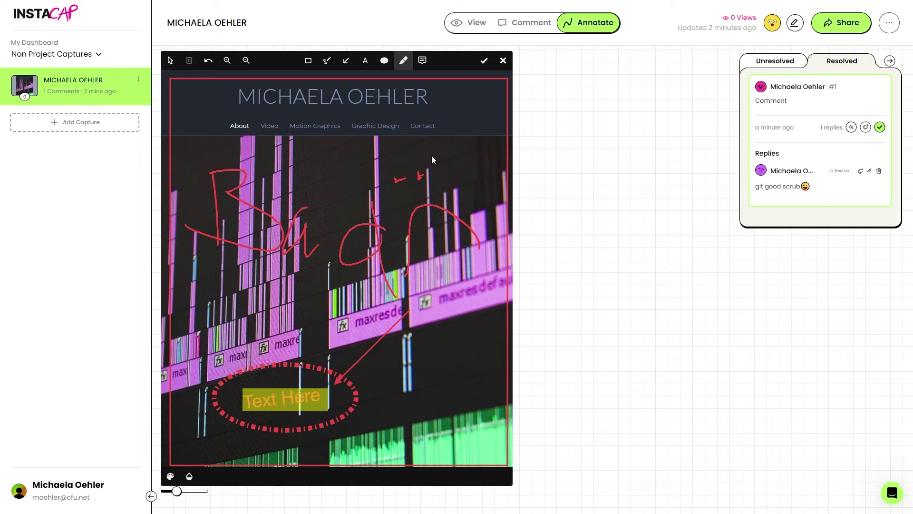
pyautogui.click(421, 62)
pyautogui.click(314, 315)
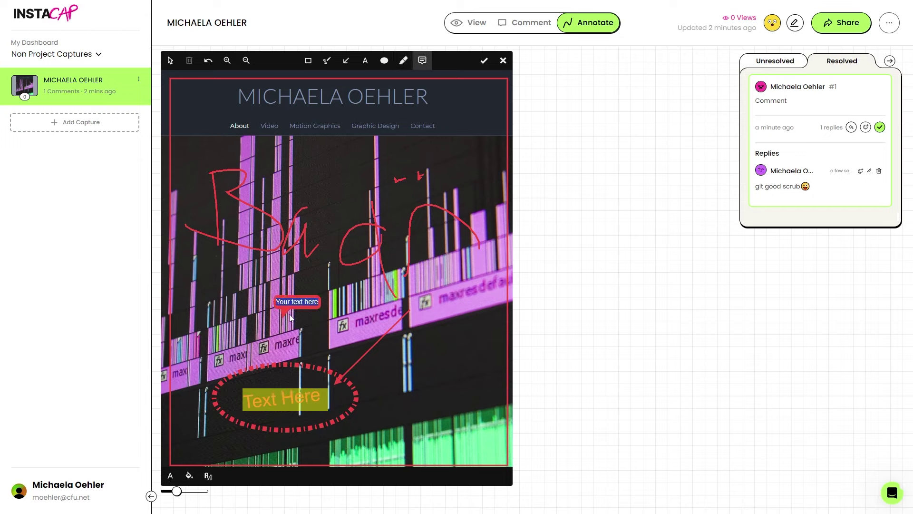
pyautogui.click(294, 307)
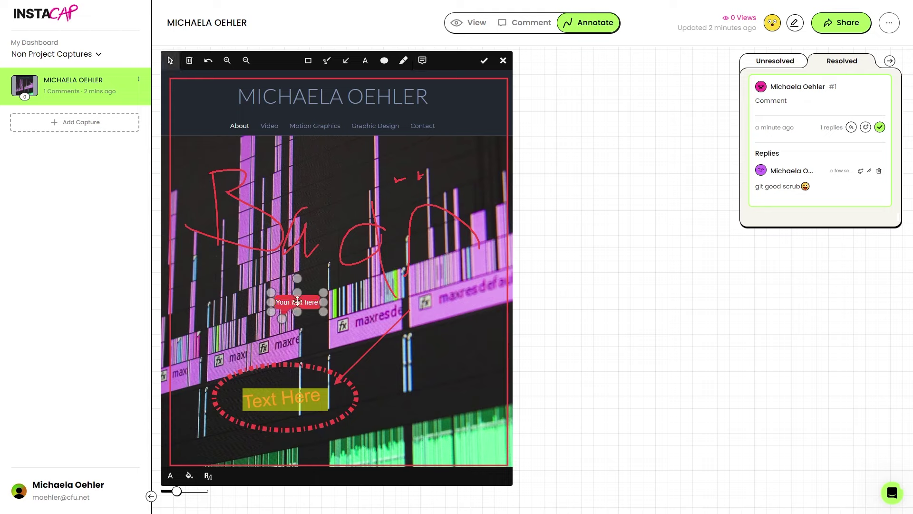
pyautogui.moveTo(297, 281); pyautogui.dragTo(382, 365)
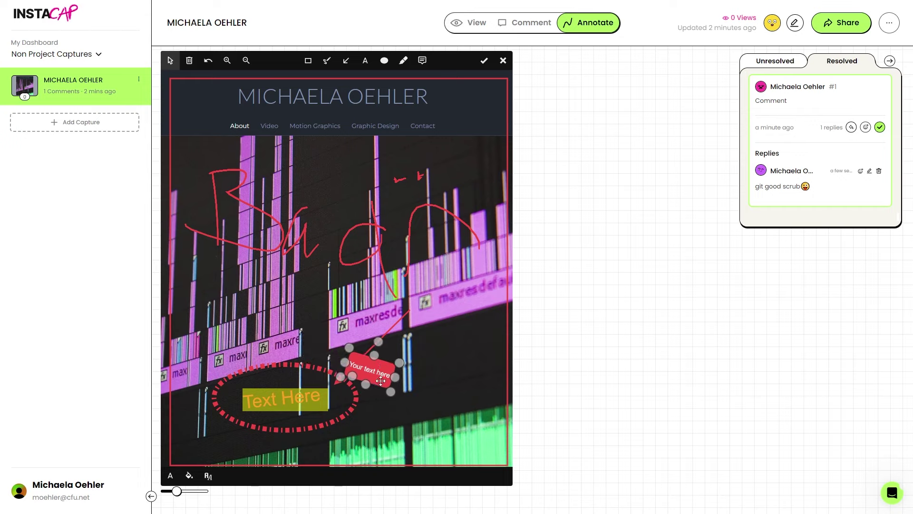
pyautogui.click(428, 337)
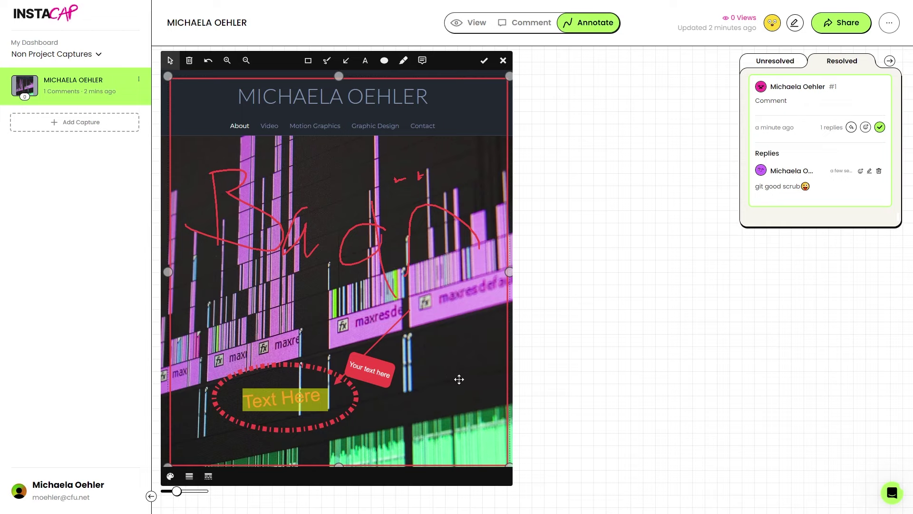
# Use the Save and close checkmark to keep the annotations and return to the capture view.
pyautogui.click(483, 63)
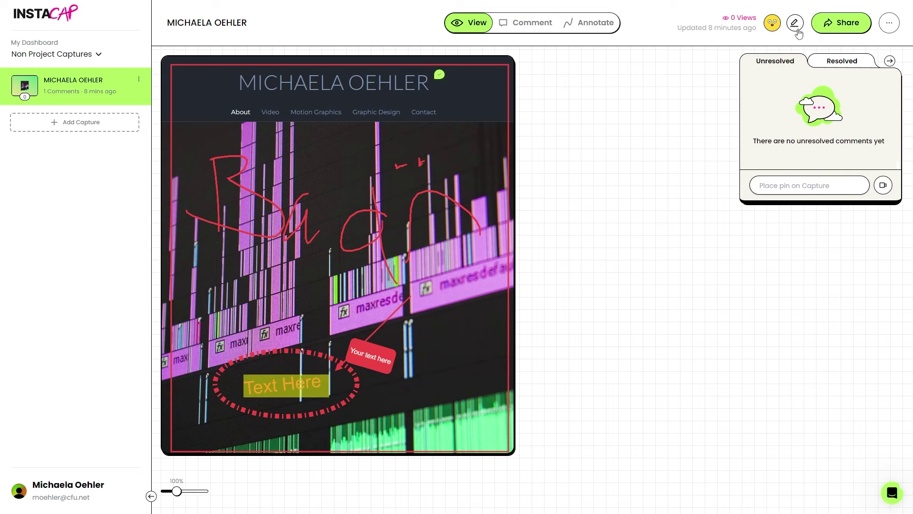
# Open the capture in the background editor and nudge Image Position X, then return it to 0.0.
pyautogui.click(797, 31)
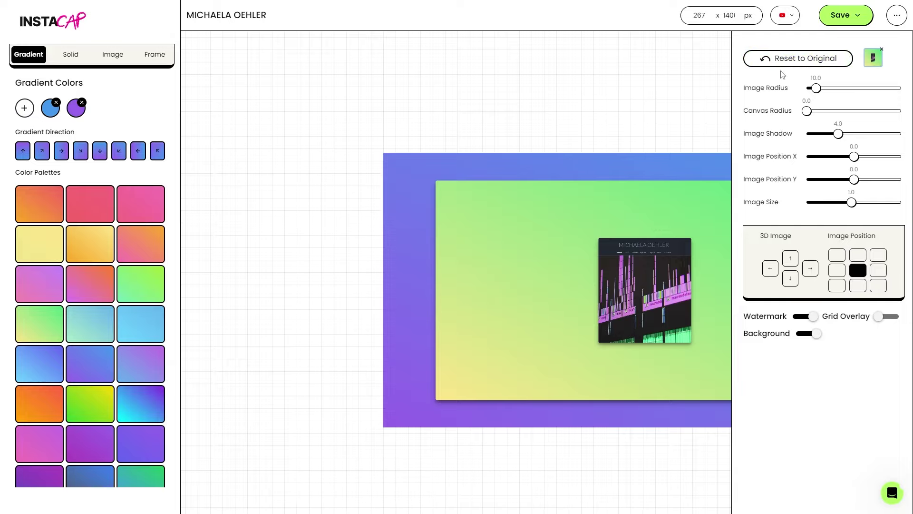
pyautogui.click(852, 158)
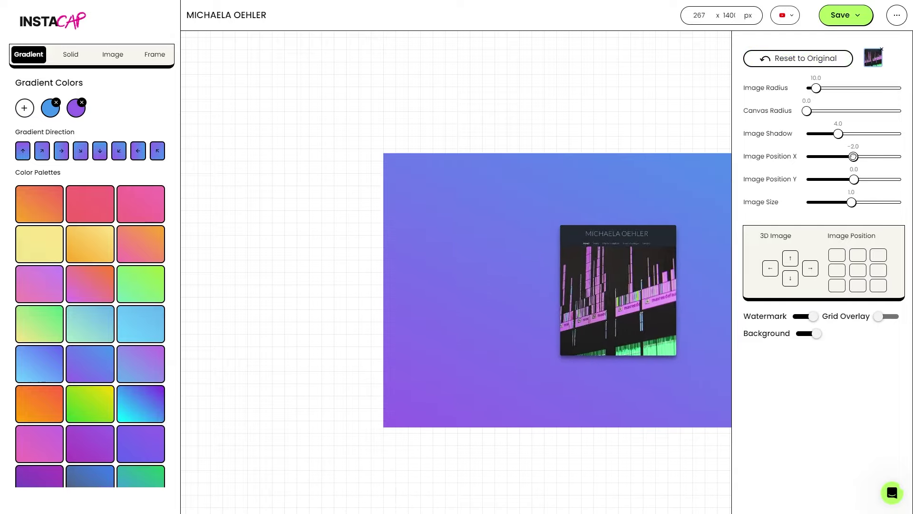
pyautogui.click(854, 157)
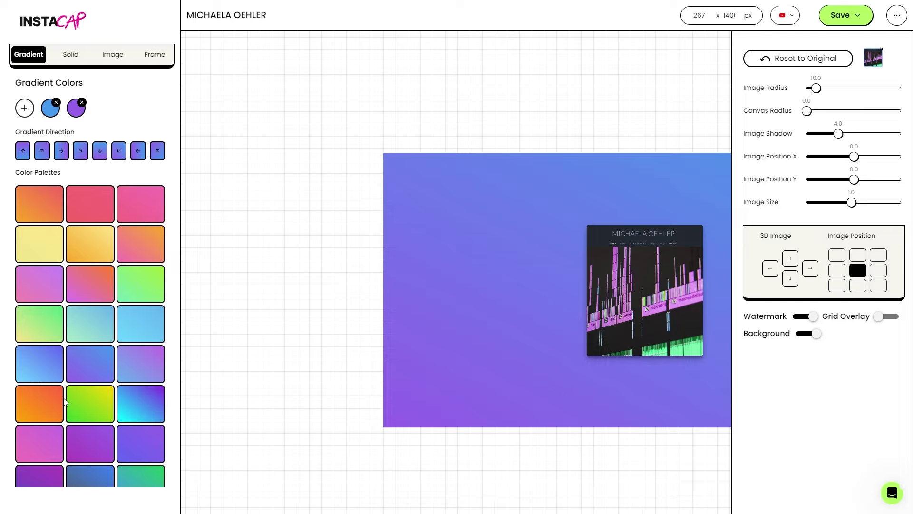
# Try Glass, Glass Dark, Mac and Windows frames, settling on the purple Fancy Frame.
pyautogui.click(70, 55)
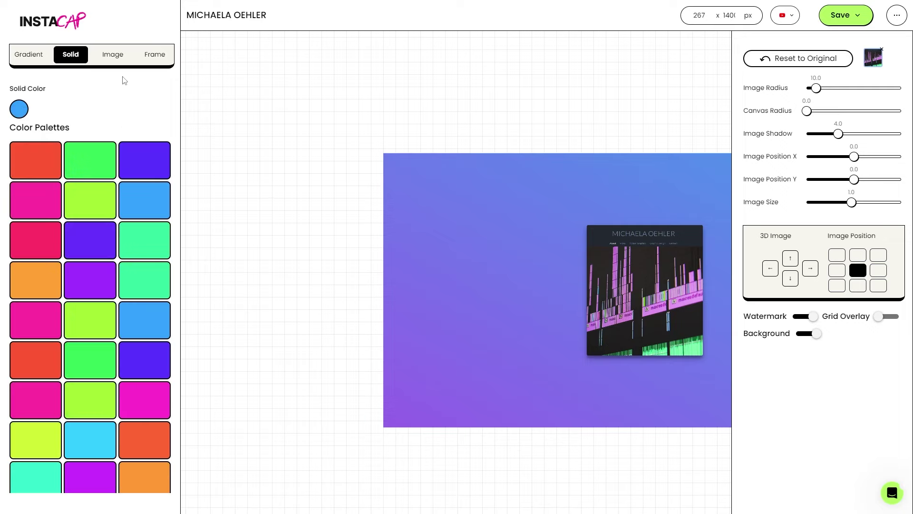
pyautogui.click(115, 55)
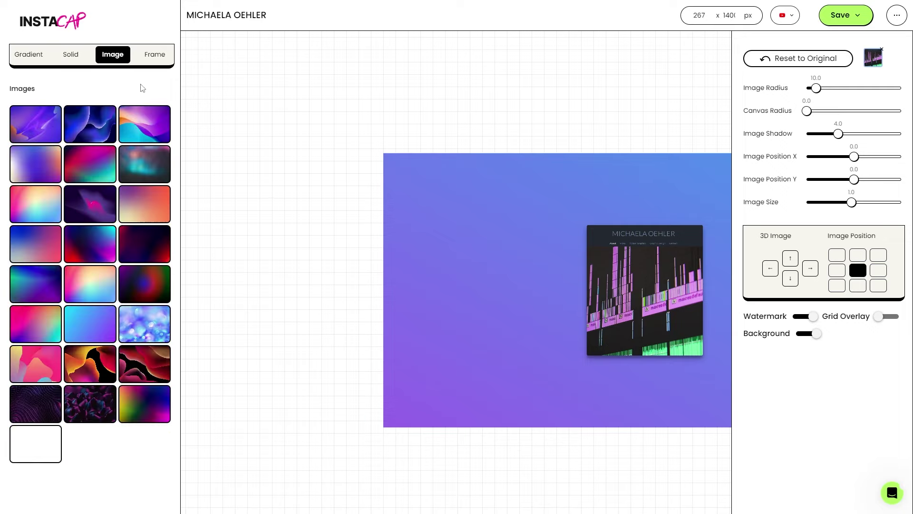
pyautogui.click(147, 61)
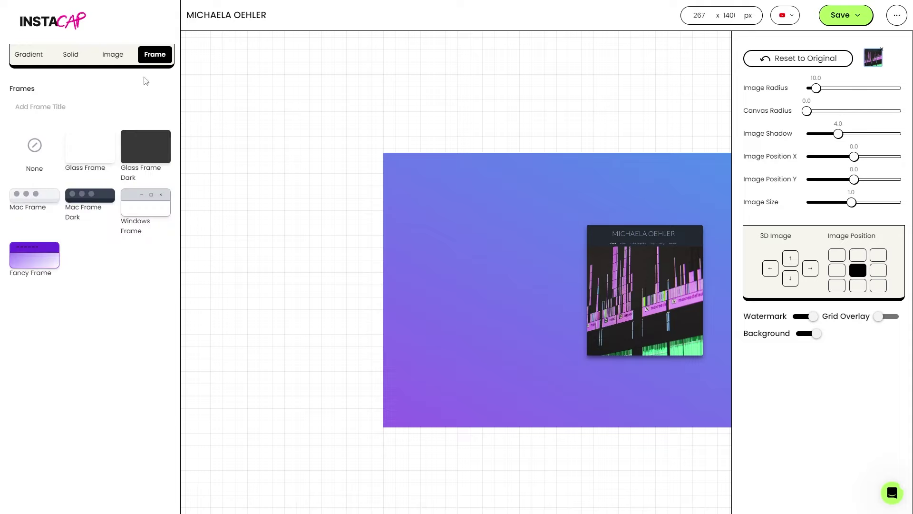
pyautogui.click(85, 153)
pyautogui.click(132, 159)
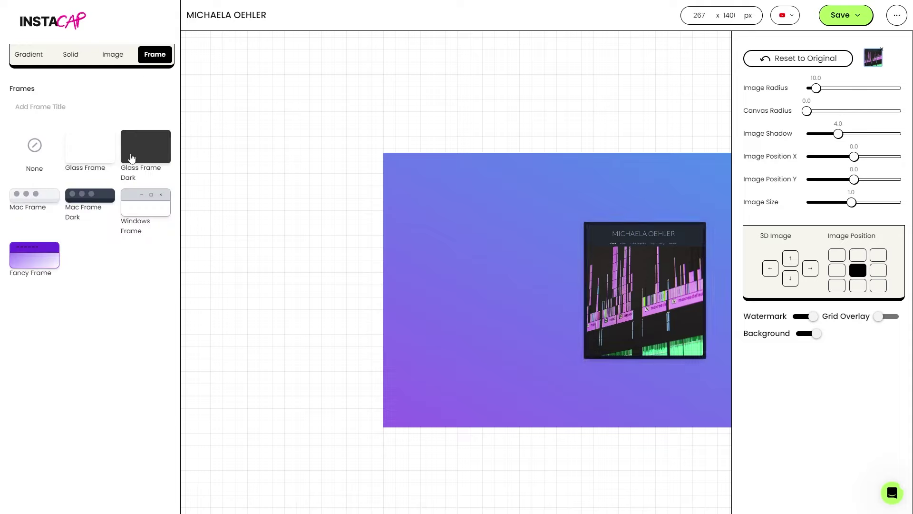
pyautogui.click(40, 201)
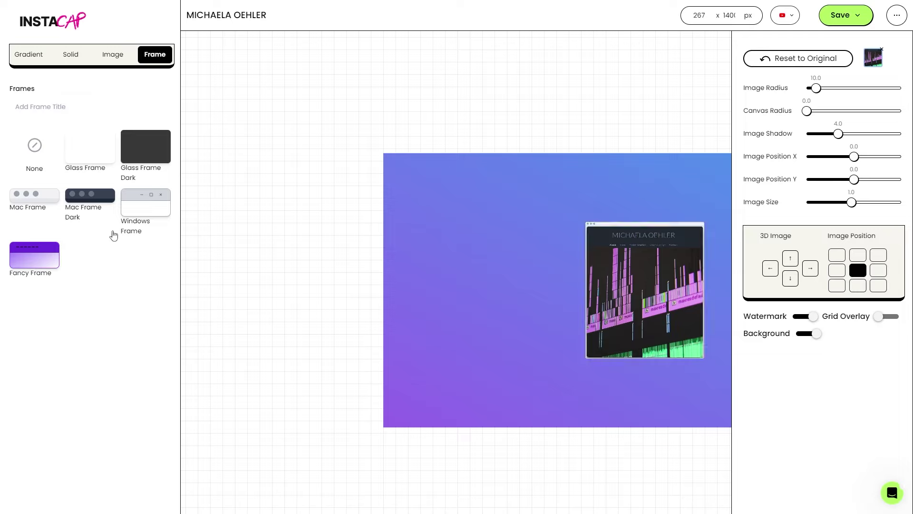
pyautogui.click(134, 197)
pyautogui.click(34, 260)
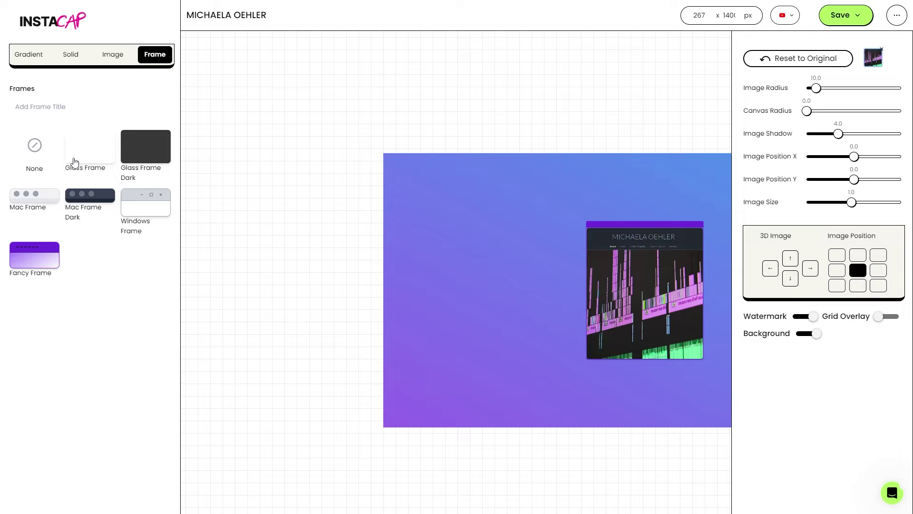
# Bring up the gradient background options.
pyautogui.click(28, 54)
pyautogui.scroll(-4, 93, 272)
pyautogui.scroll(4, 93, 269)
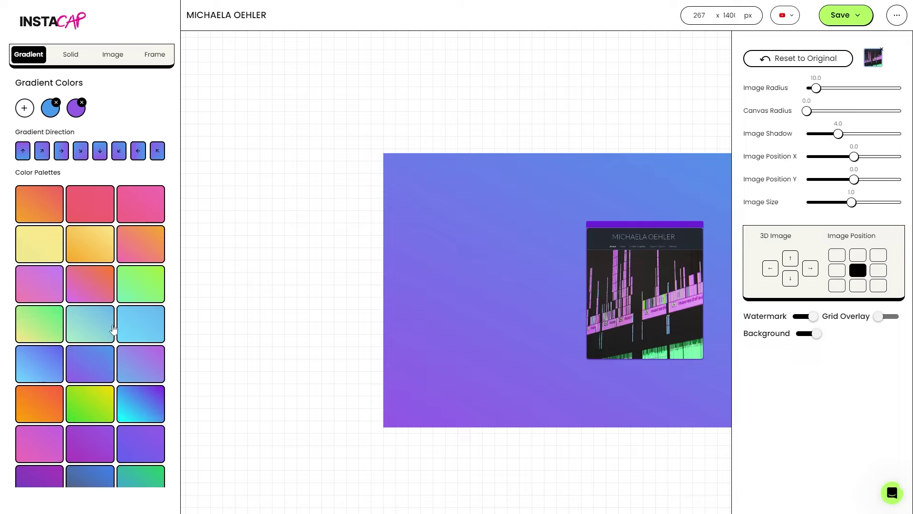
# Apply the orange-red gradient palette to the canvas background.
pyautogui.scroll(-2, 49, 309)
pyautogui.scroll(-1, 52, 309)
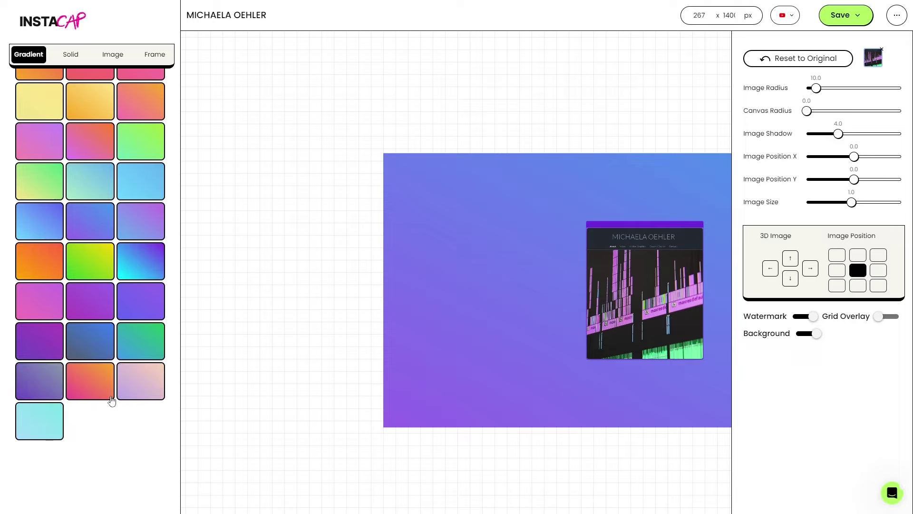
pyautogui.scroll(3, 90, 349)
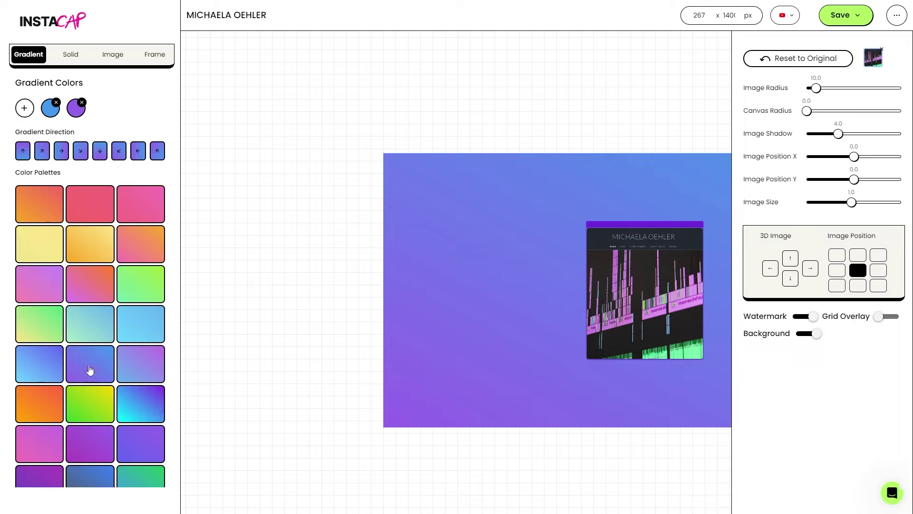
pyautogui.scroll(-3, 92, 361)
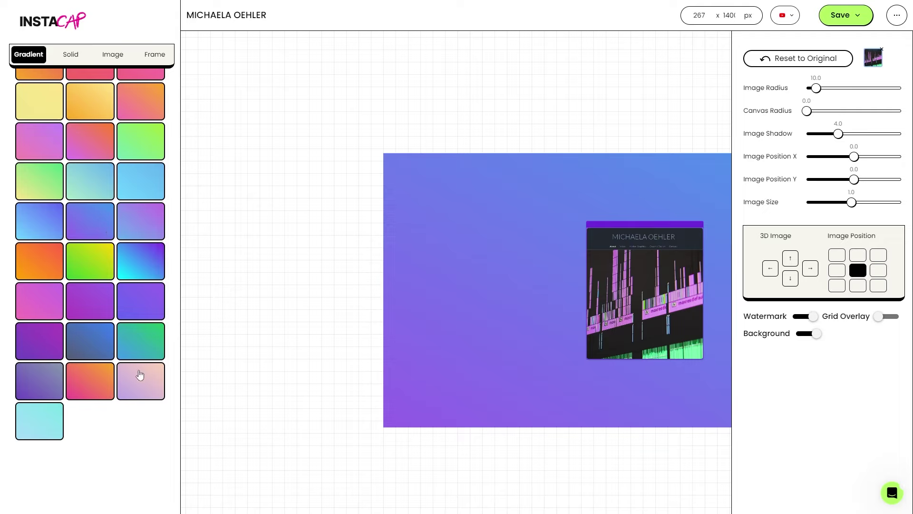
pyautogui.scroll(2, 142, 353)
pyautogui.scroll(1, 143, 353)
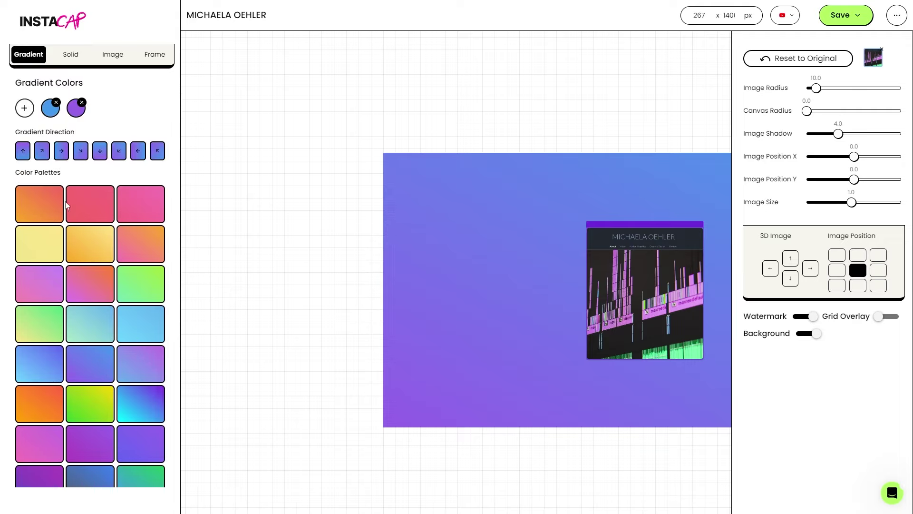
pyautogui.click(41, 202)
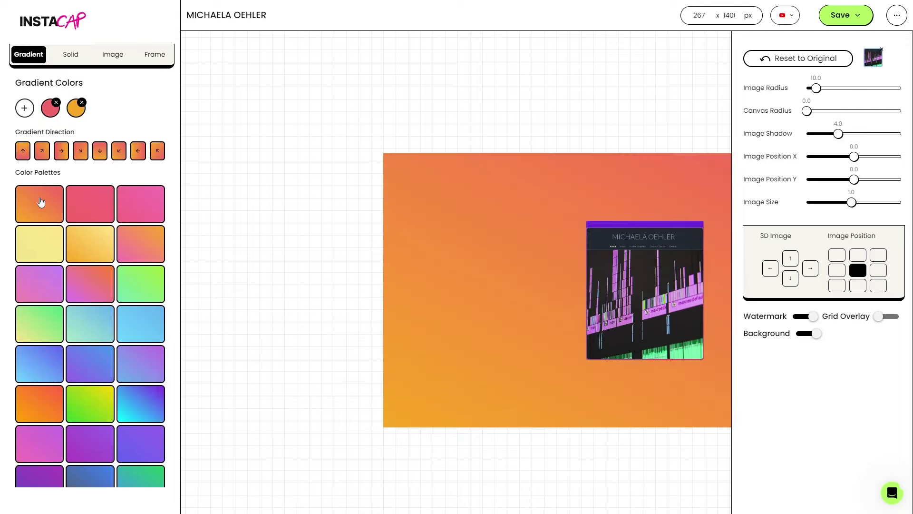
# Deepen both the red and the orange gradient colours.
pyautogui.click(52, 113)
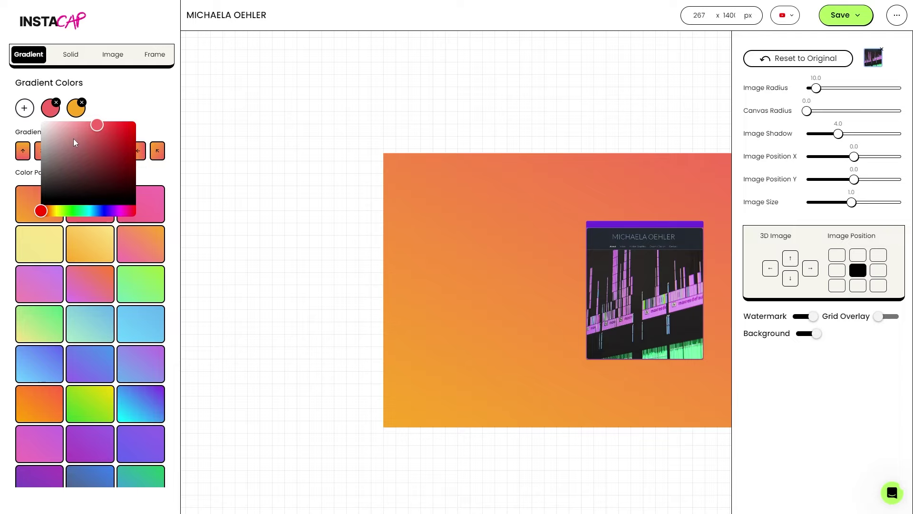
pyautogui.moveTo(98, 126); pyautogui.dragTo(125, 135)
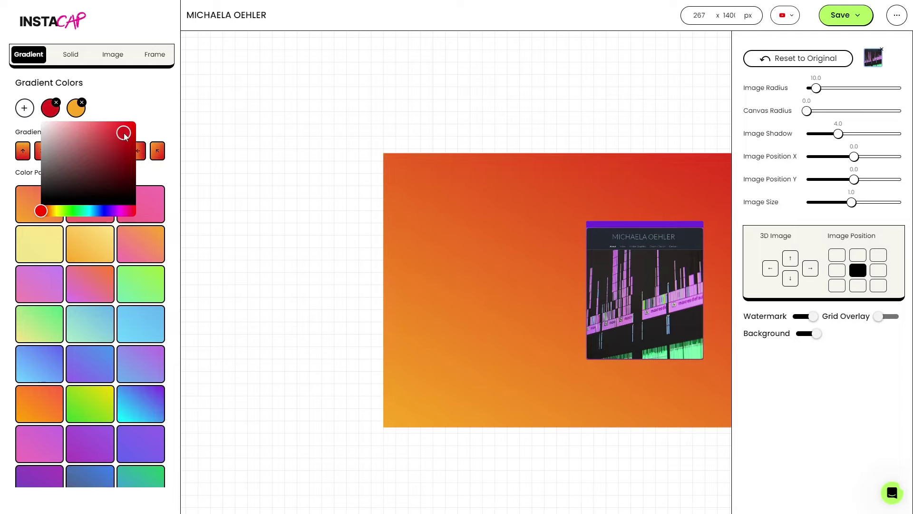
pyautogui.click(123, 106)
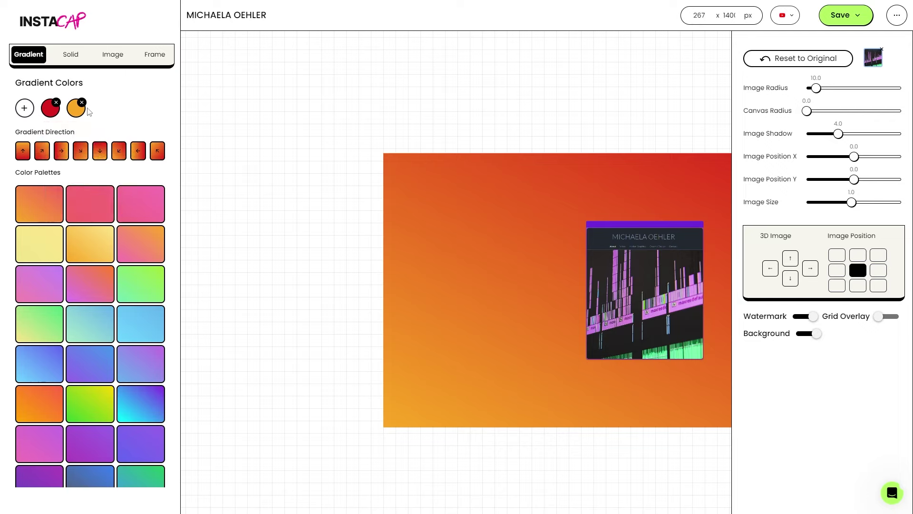
pyautogui.click(82, 109)
pyautogui.moveTo(141, 133); pyautogui.dragTo(163, 122)
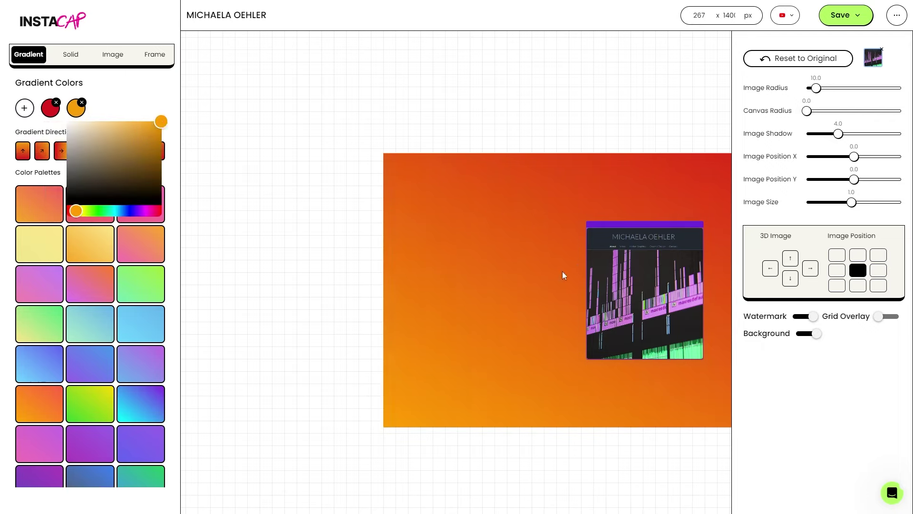
pyautogui.click(571, 151)
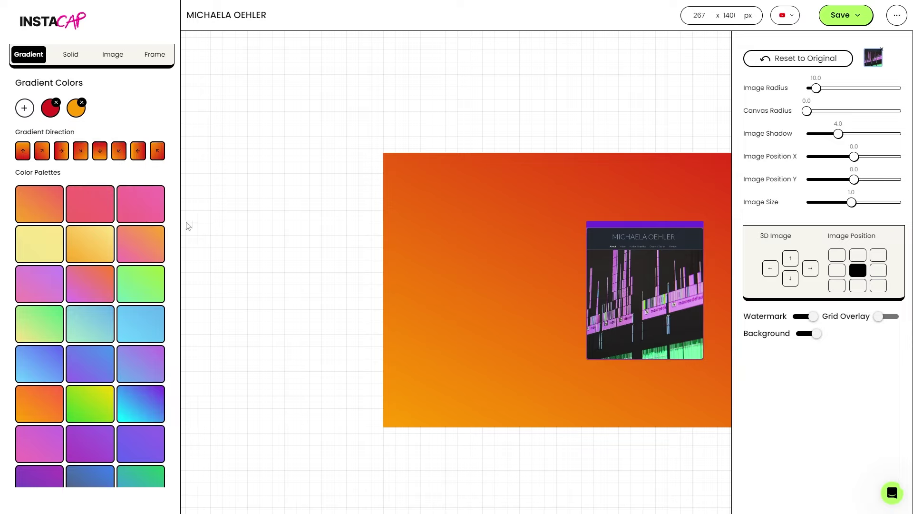
# Try several gradient directions, ending on orange at left to red at right.
pyautogui.click(161, 153)
pyautogui.click(120, 156)
pyautogui.click(79, 156)
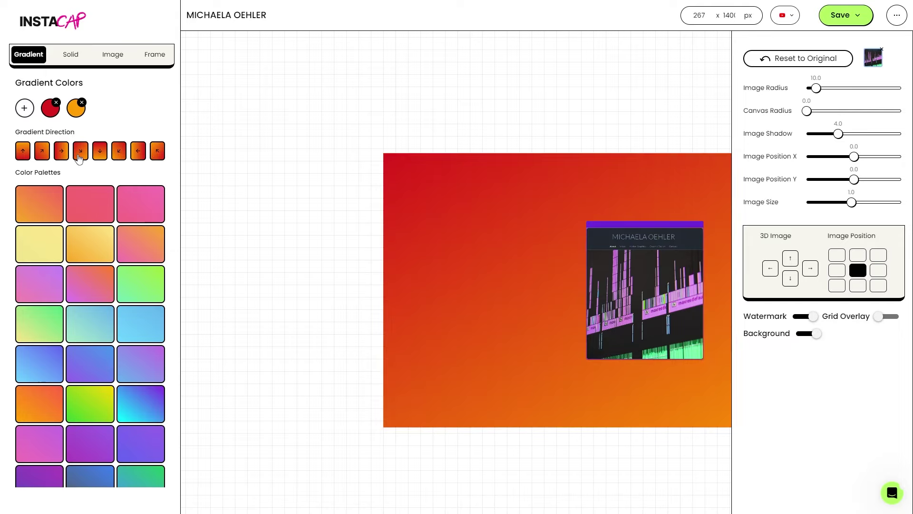
pyautogui.click(41, 154)
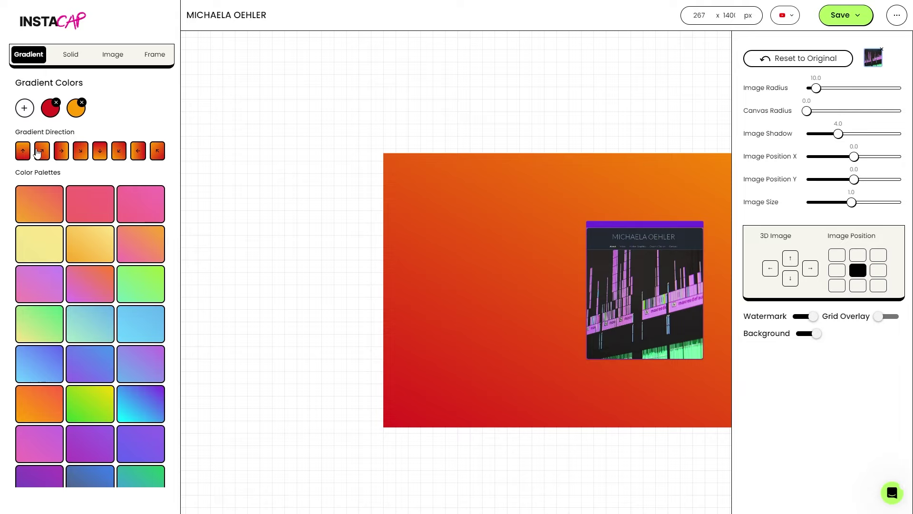
pyautogui.click(21, 156)
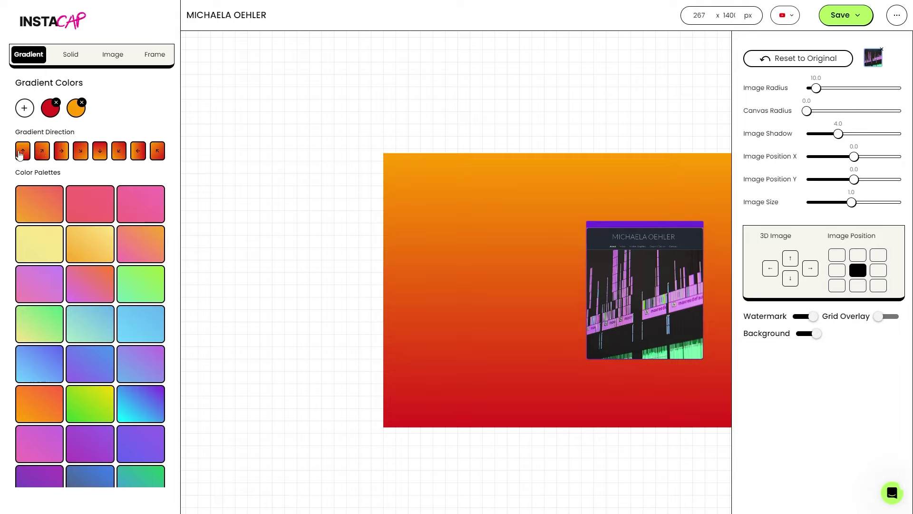
pyautogui.click(98, 159)
pyautogui.click(67, 156)
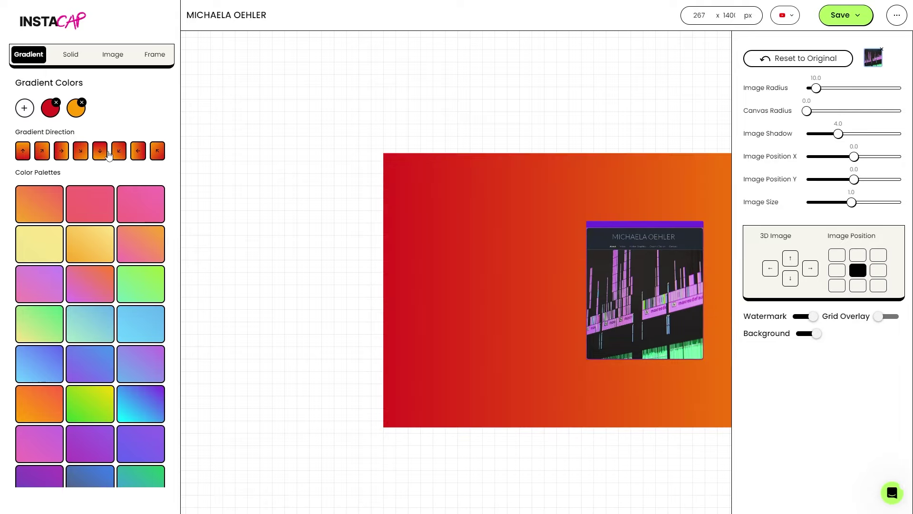
pyautogui.click(138, 154)
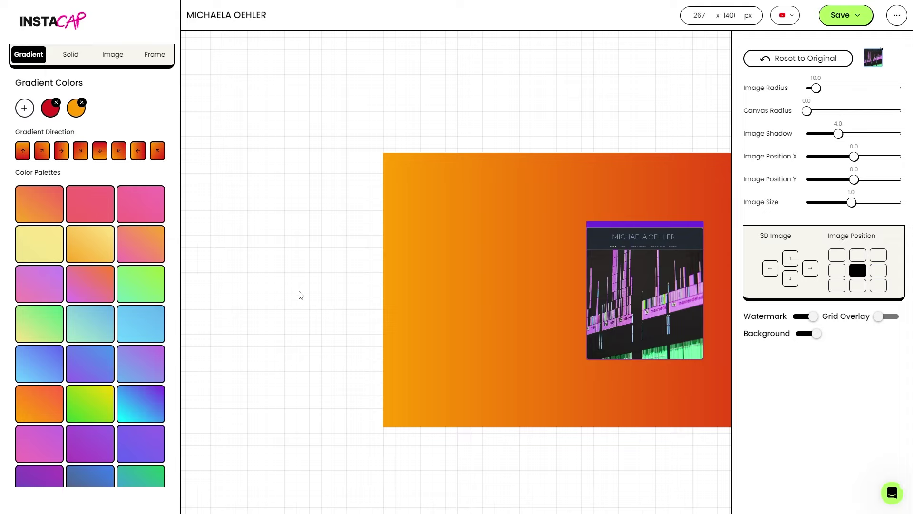
pyautogui.click(71, 54)
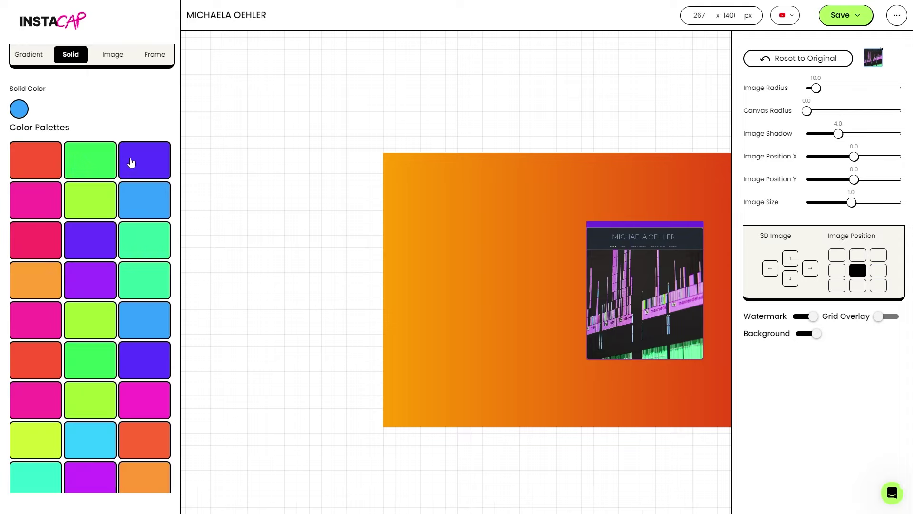
# Try teal-green and blue-violet solid fills, then tone the solid colour to a muted purple.
pyautogui.click(153, 237)
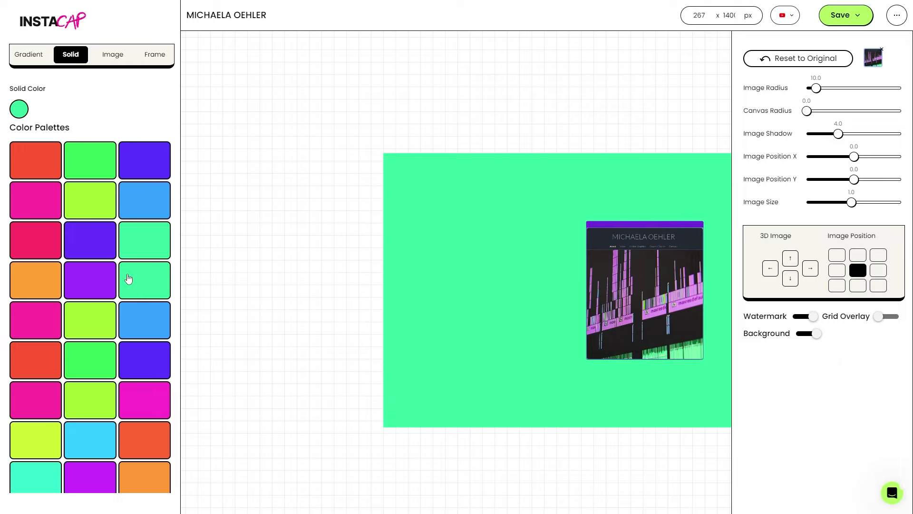
pyautogui.click(136, 154)
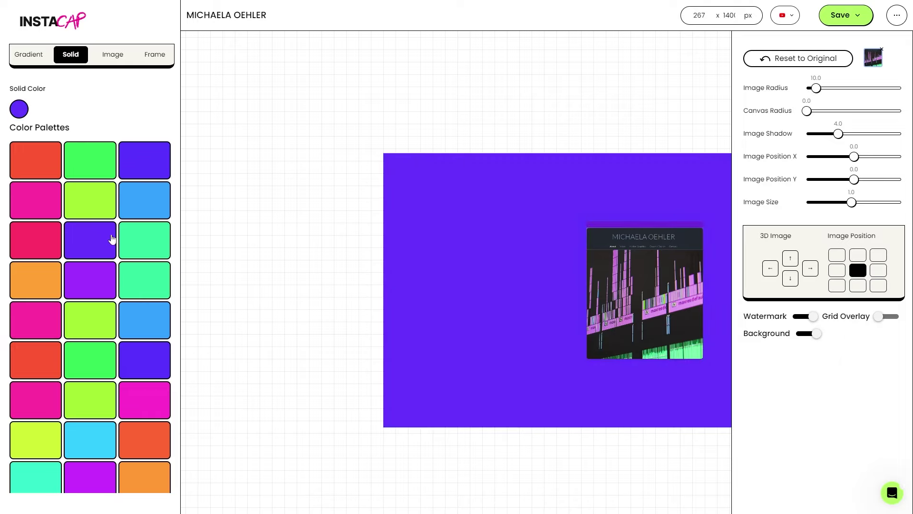
pyautogui.click(19, 109)
pyautogui.moveTo(80, 164); pyautogui.dragTo(41, 147)
# Try bokeh, red-black wave and purple wave images, then settle on the dark crystal image.
pyautogui.click(112, 55)
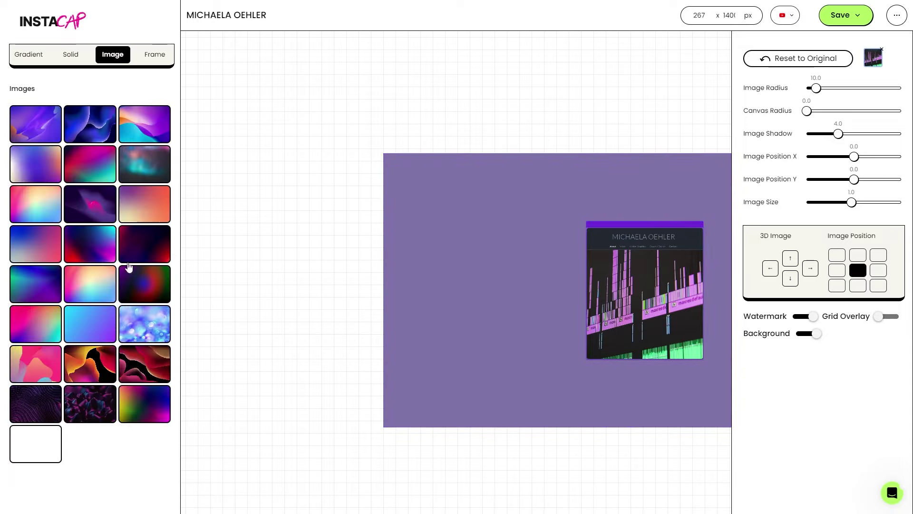
pyautogui.click(141, 333)
pyautogui.click(139, 376)
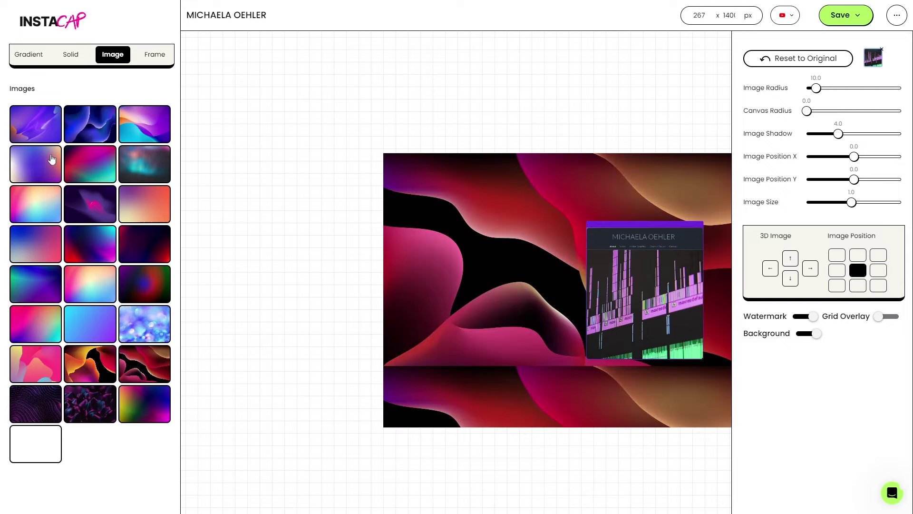
pyautogui.click(43, 137)
pyautogui.click(57, 445)
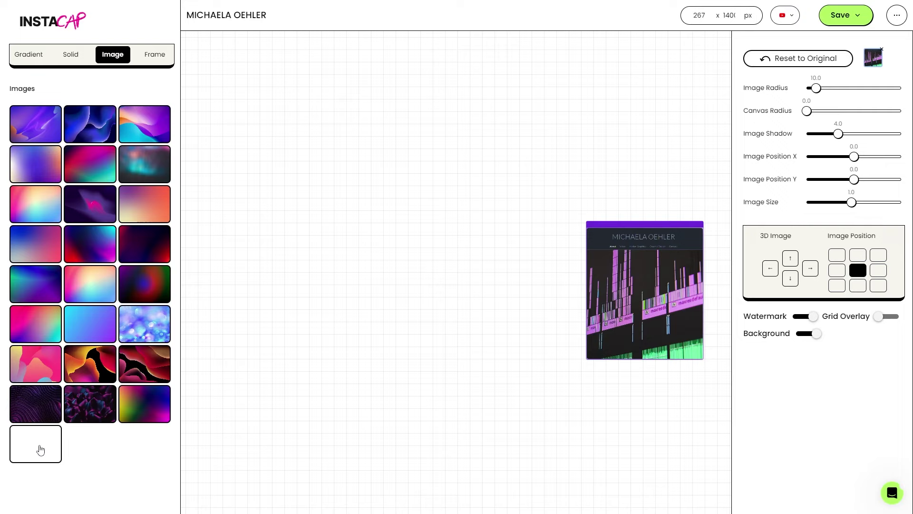
pyautogui.click(101, 412)
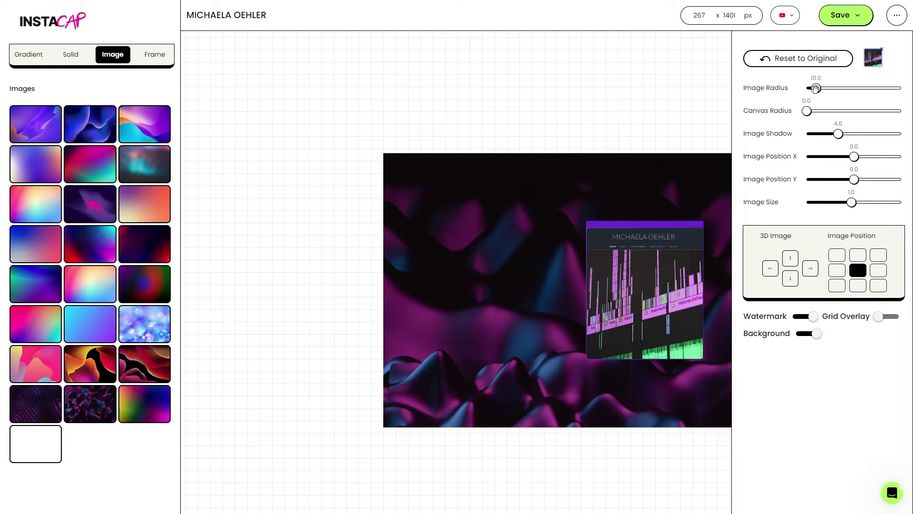
# Set image radius to 0, canvas radius to 100, and image shadow to its maximum.
pyautogui.moveTo(816, 89); pyautogui.dragTo(763, 99)
pyautogui.moveTo(806, 88); pyautogui.dragTo(901, 88)
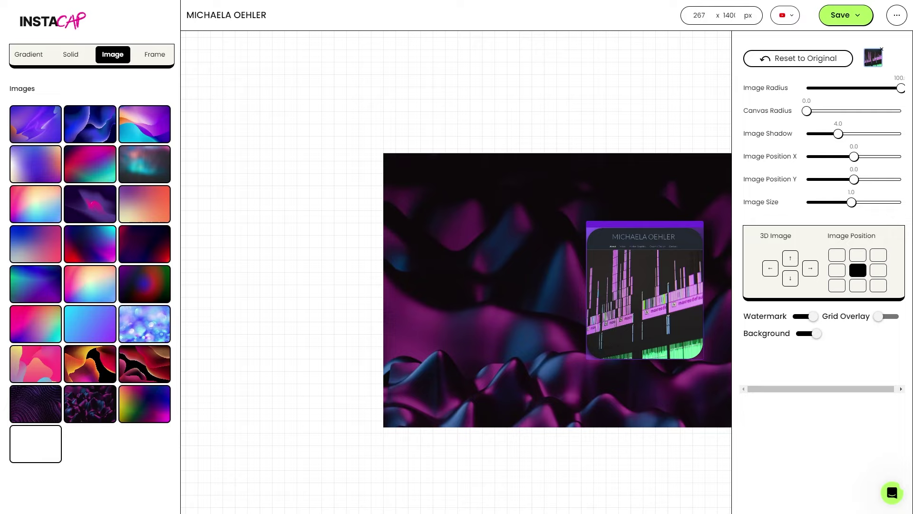
pyautogui.moveTo(901, 88); pyautogui.dragTo(761, 91)
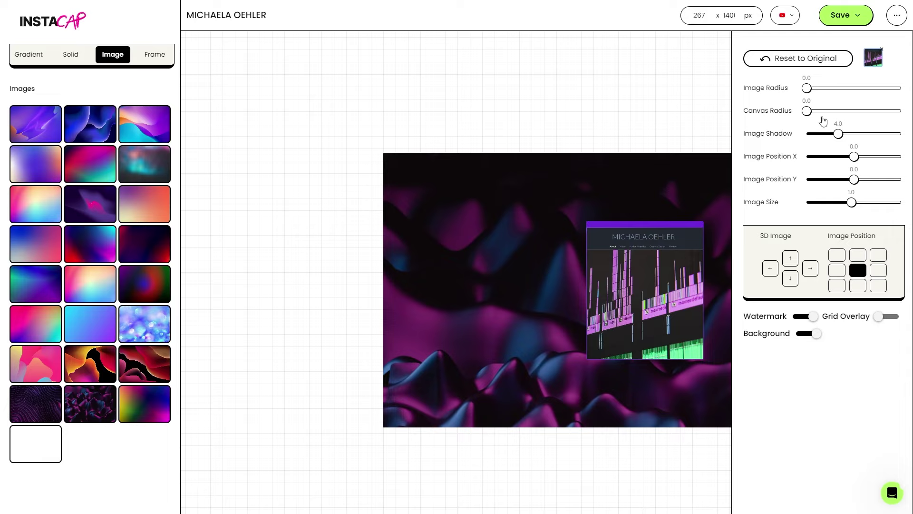
pyautogui.moveTo(808, 111); pyautogui.dragTo(910, 116)
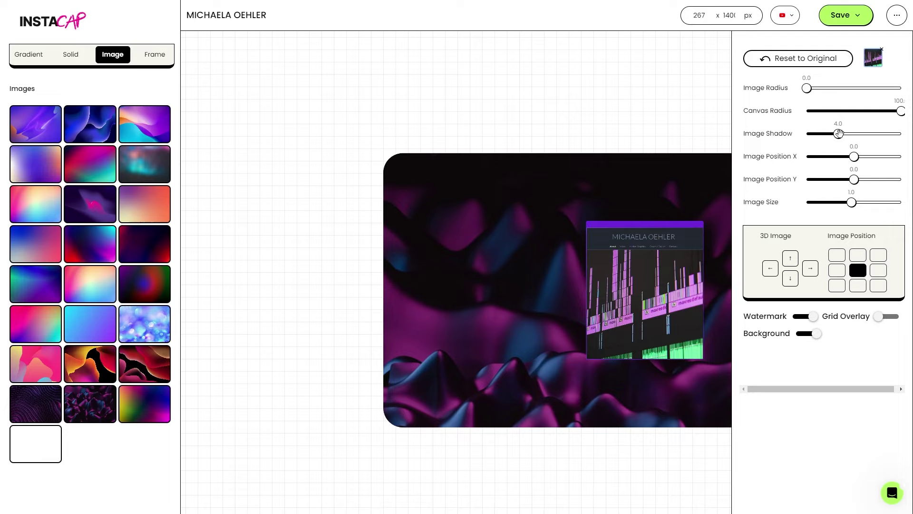
pyautogui.moveTo(839, 134); pyautogui.dragTo(897, 156)
# Set image shadow to 0 and try shifting the screenshot horizontally.
pyautogui.press('Home')
pyautogui.moveTo(856, 157); pyautogui.dragTo(806, 158)
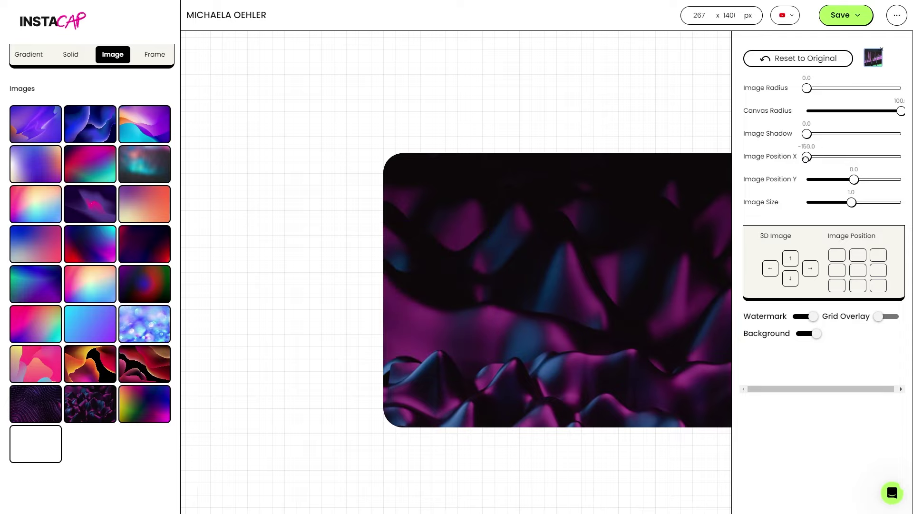
pyautogui.moveTo(806, 158); pyautogui.dragTo(849, 157)
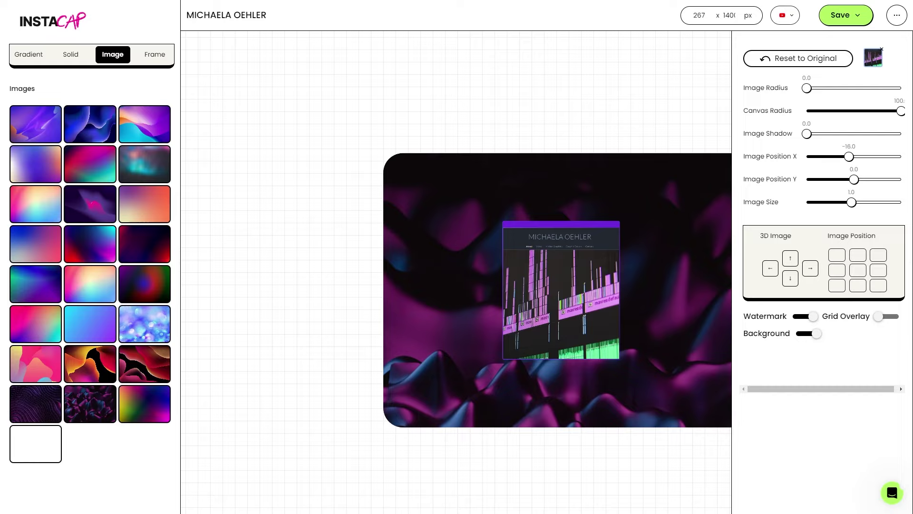
pyautogui.moveTo(849, 157); pyautogui.dragTo(851, 157)
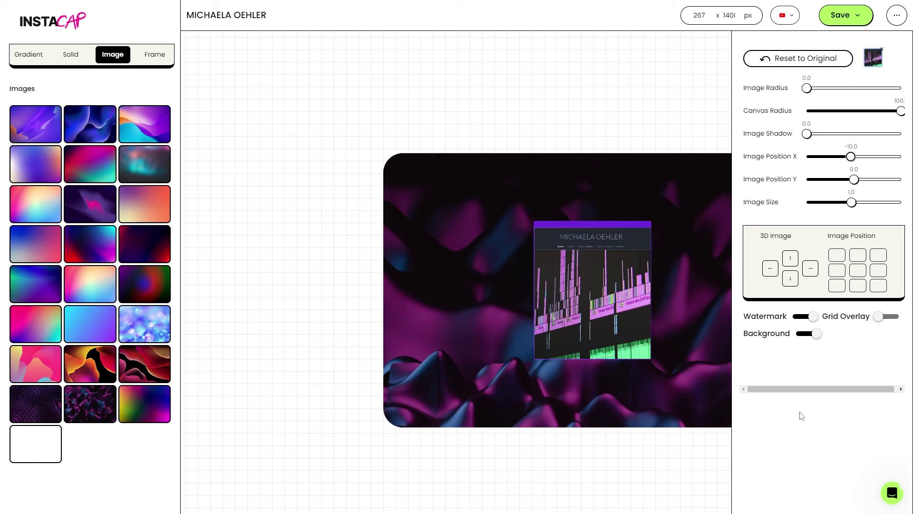
# Try top-left and bottom-right placements, then centre the screenshot on the canvas.
pyautogui.click(840, 258)
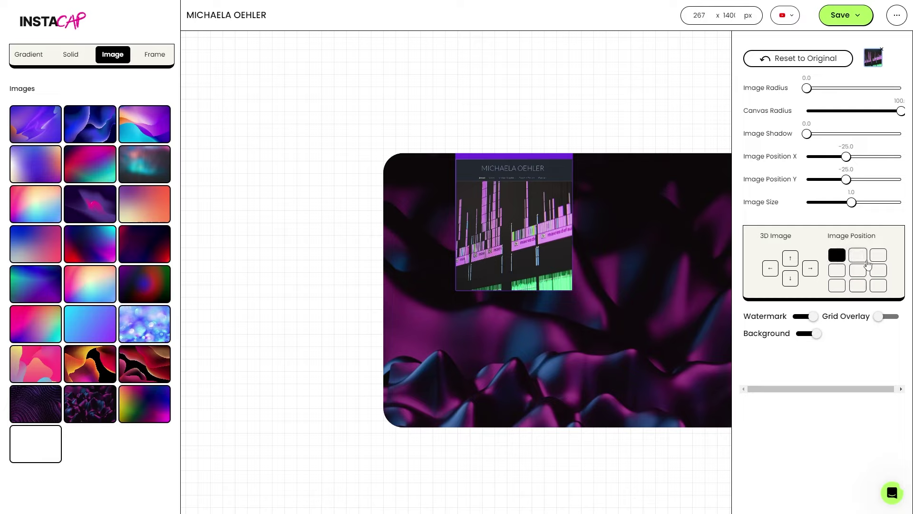
pyautogui.click(879, 288)
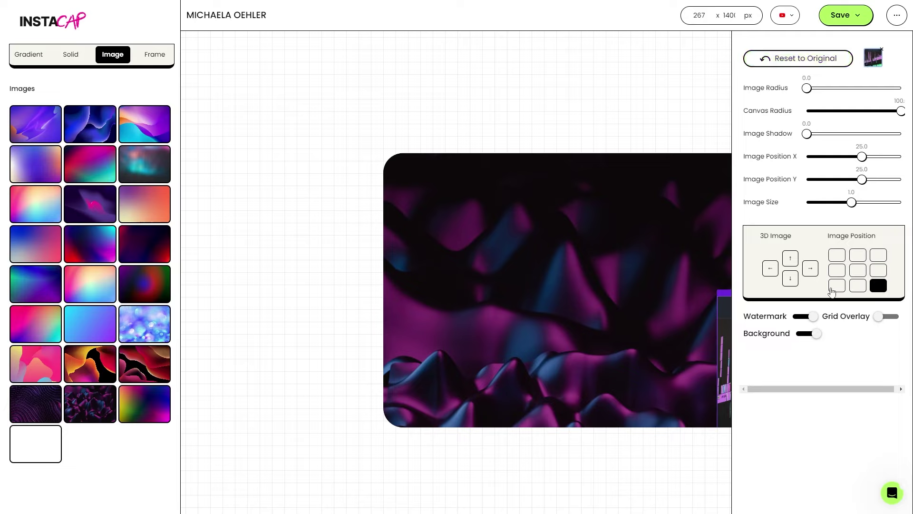
pyautogui.click(861, 272)
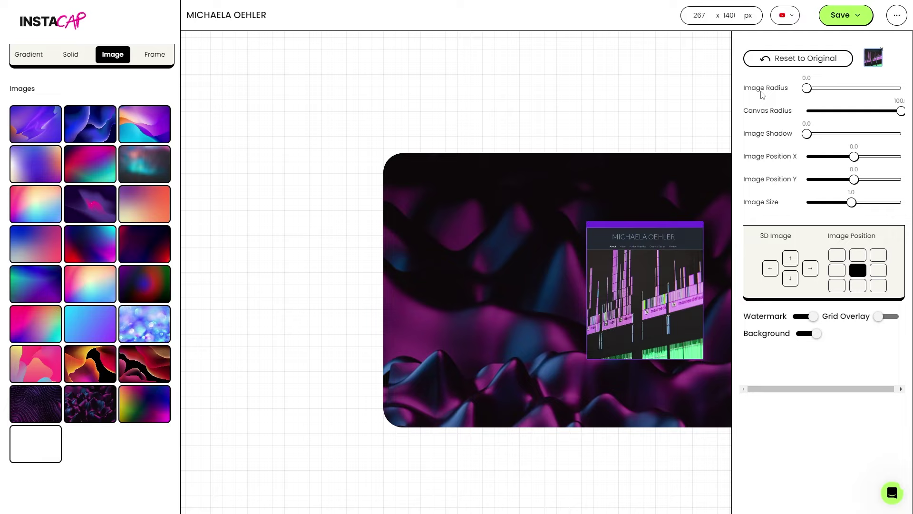
# Choose the Facebook News feed preset so the canvas becomes 1200 x 1200.
pyautogui.click(793, 17)
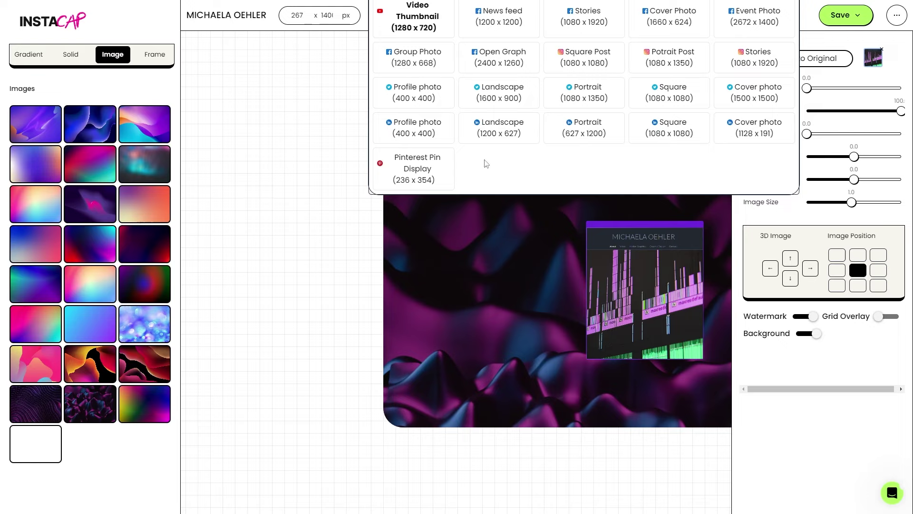
pyautogui.click(531, 29)
pyautogui.click(634, 260)
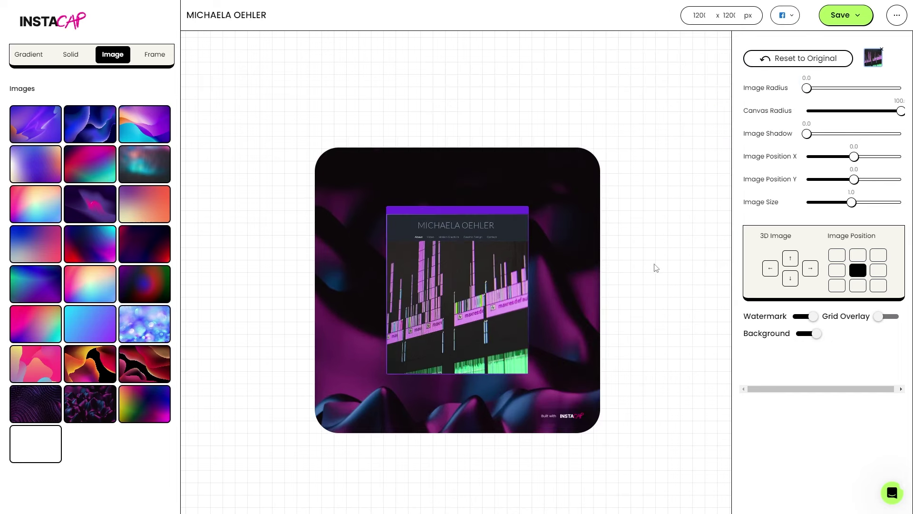
pyautogui.click(786, 16)
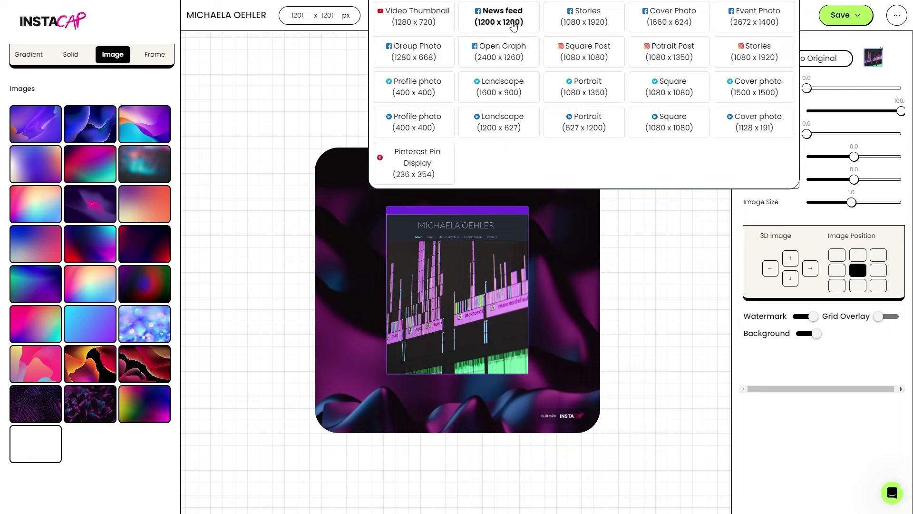
pyautogui.click(647, 284)
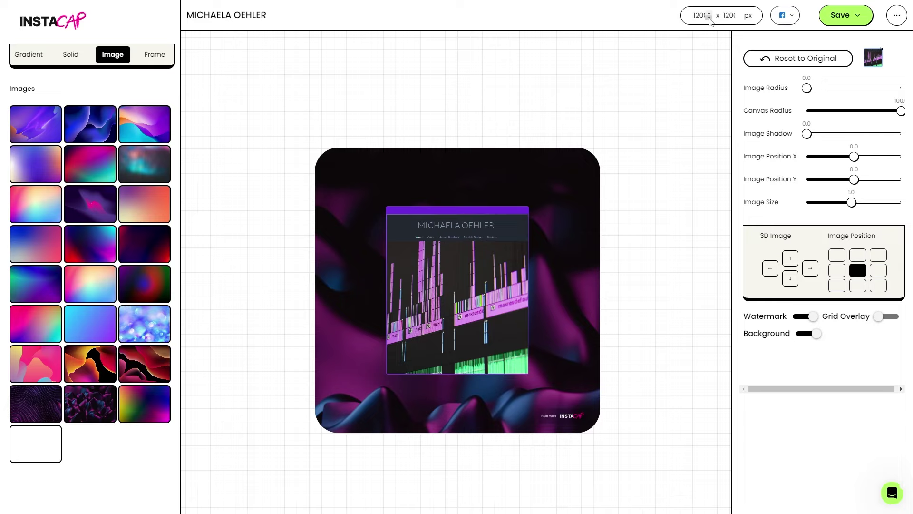
# Reduce canvas width to 1140, turn on Grid Overlay, and switch off the Background.
pyautogui.moveTo(710, 18); pyautogui.dragTo(739, 18)
pyautogui.click(738, 15)
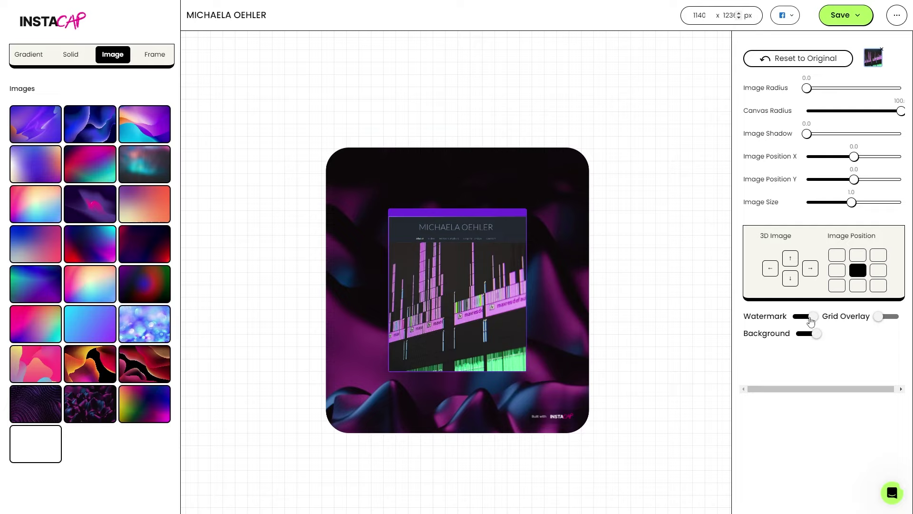
pyautogui.click(879, 318)
pyautogui.click(816, 336)
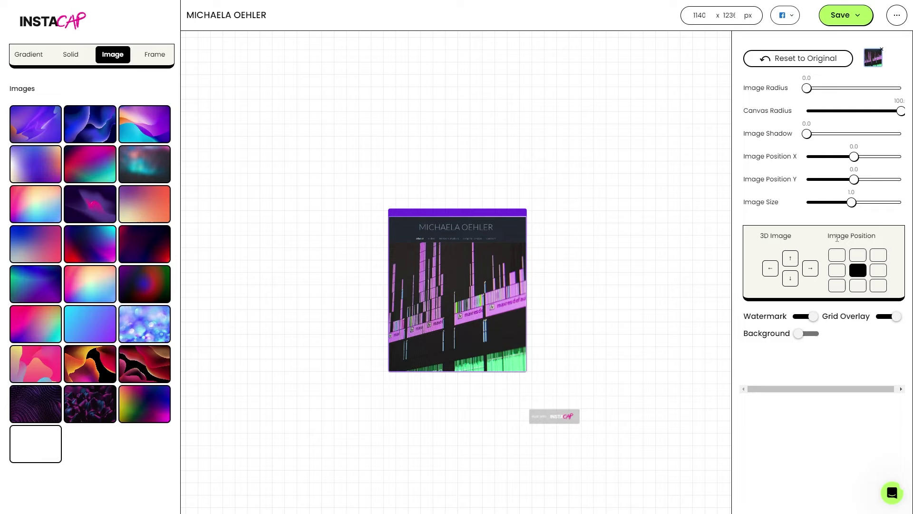
# Use Save and Exit to store the edited capture and return to the dashboard.
pyautogui.click(848, 20)
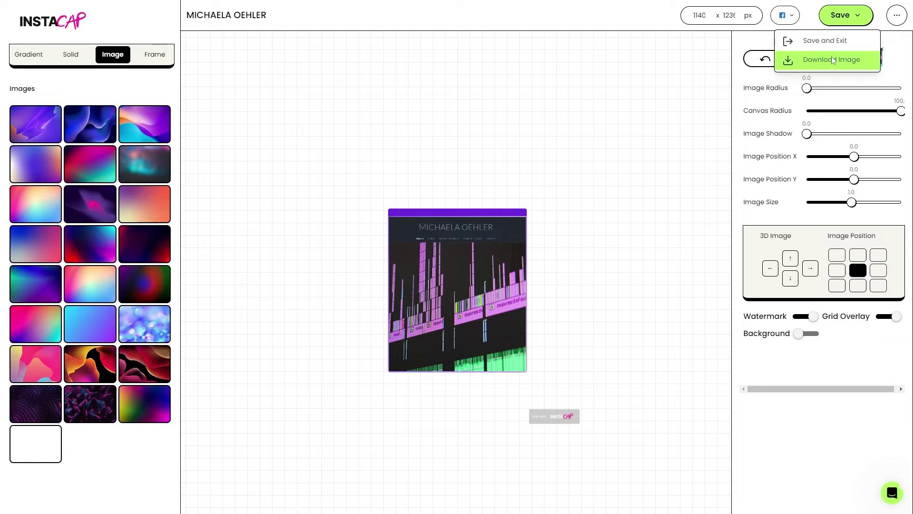
pyautogui.click(830, 42)
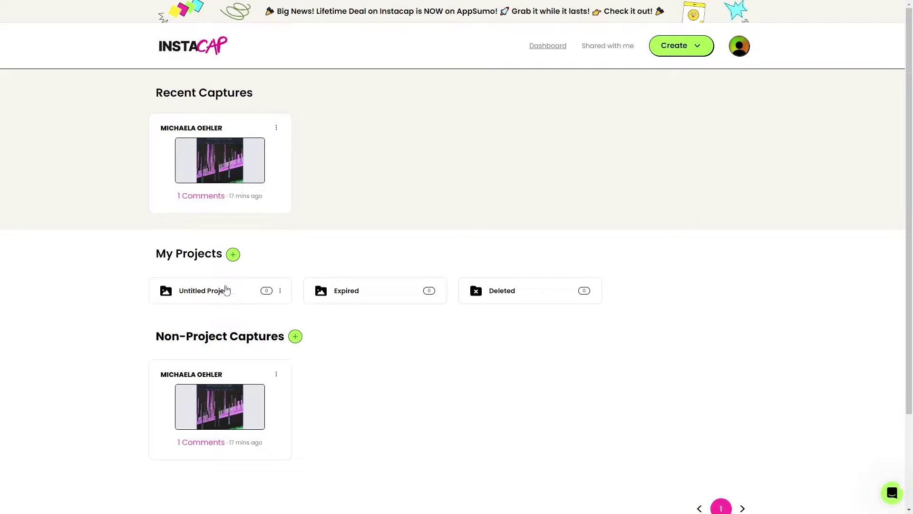
# Move the recent capture into Untitled Project, emptying Non-Project Captures.
pyautogui.scroll(-1, 222, 295)
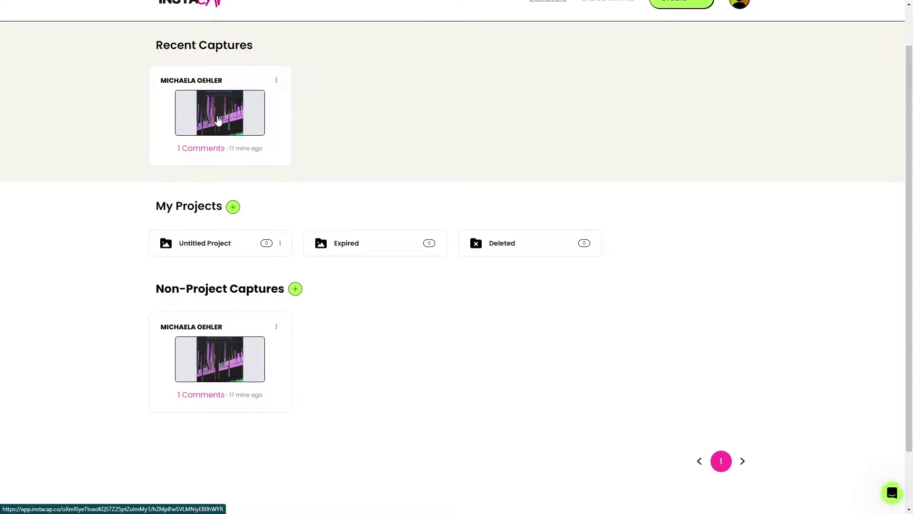
pyautogui.click(276, 81)
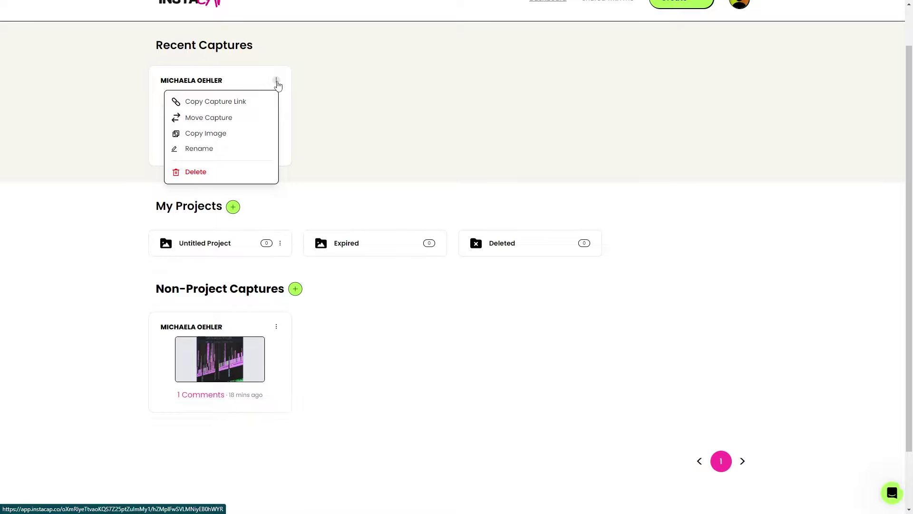
pyautogui.click(229, 120)
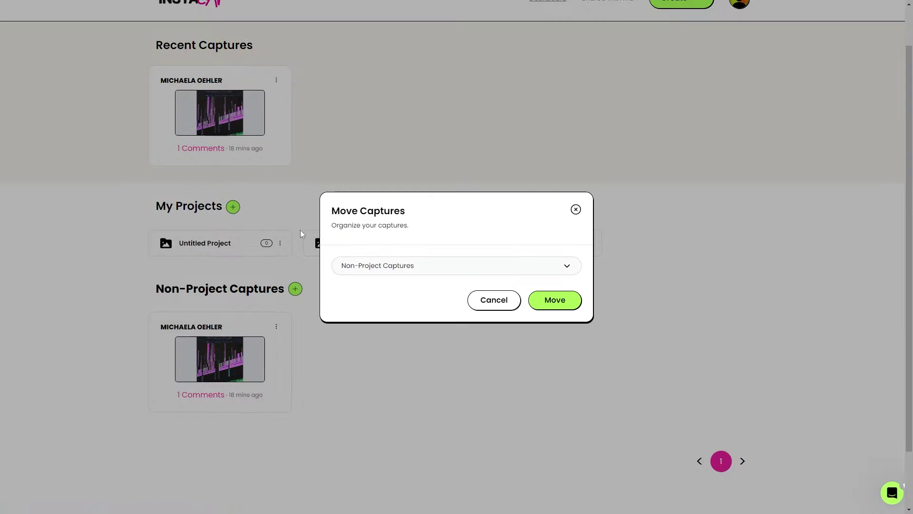
pyautogui.click(568, 270)
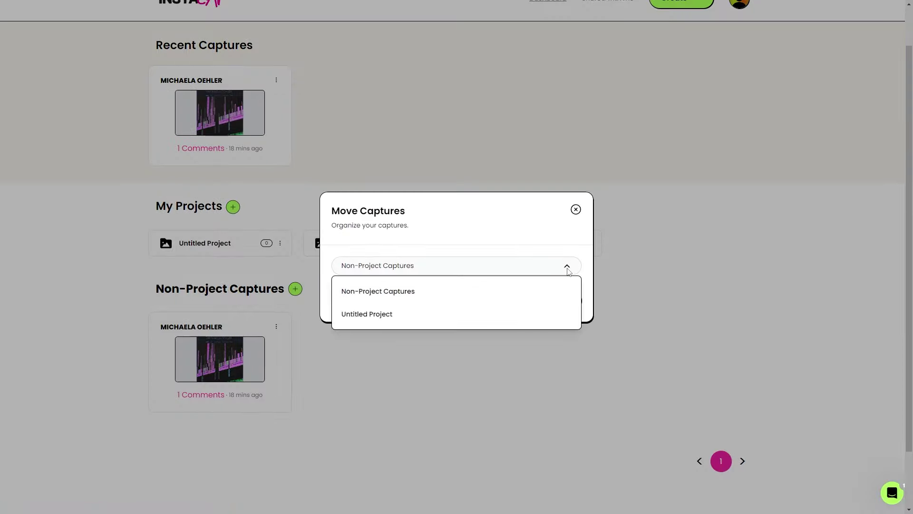
pyautogui.click(373, 314)
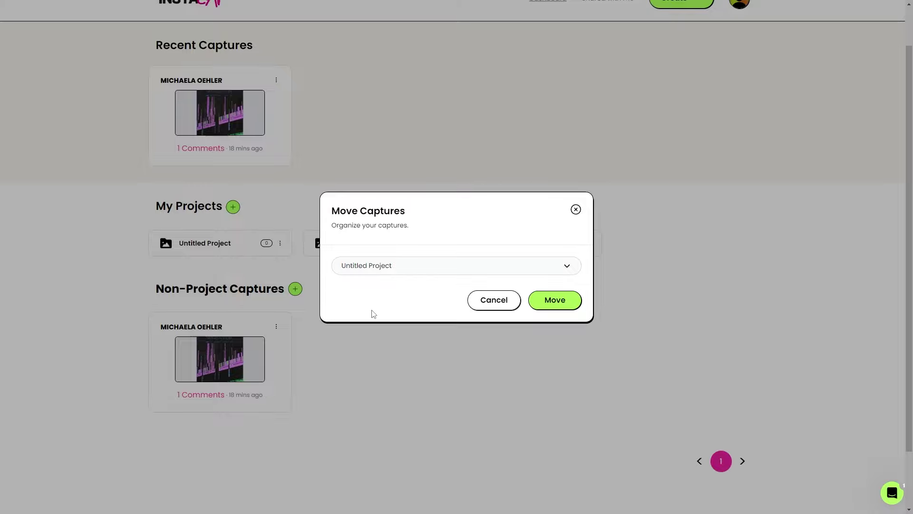
pyautogui.click(550, 305)
pyautogui.click(228, 244)
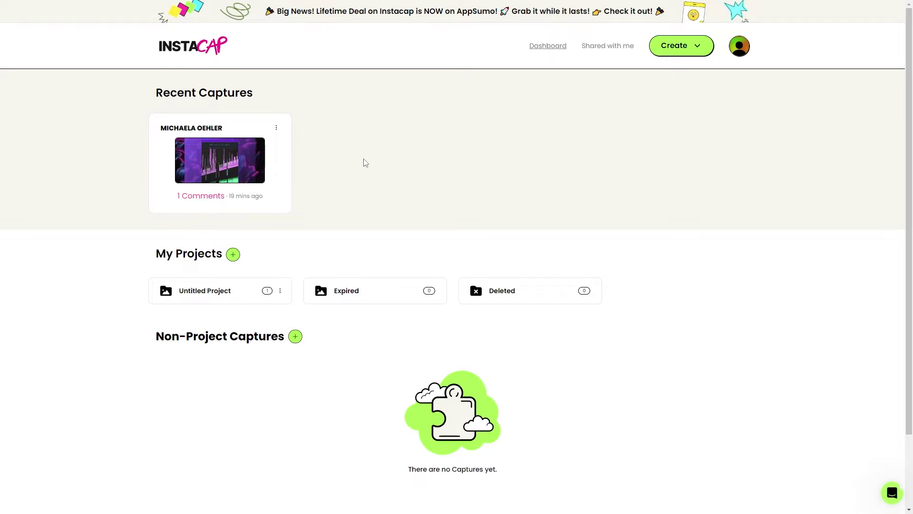
pyautogui.click(261, 162)
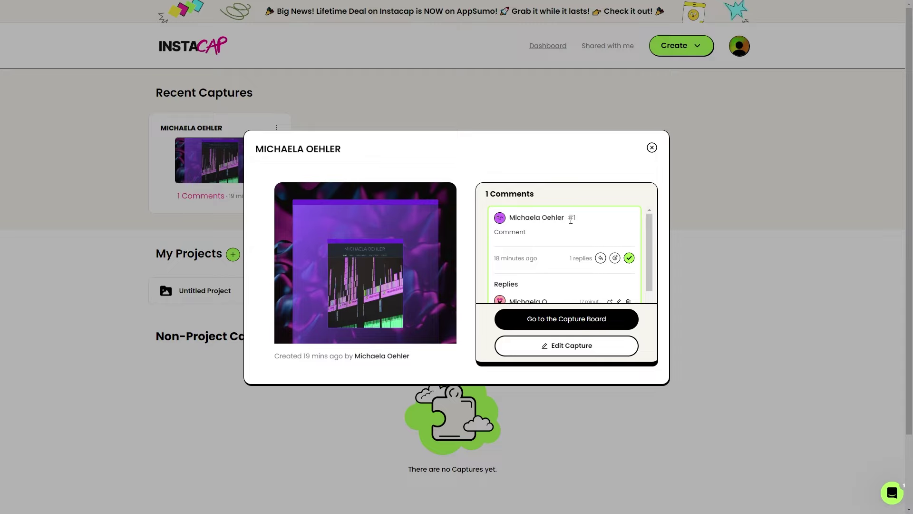
pyautogui.scroll(-1, 596, 223)
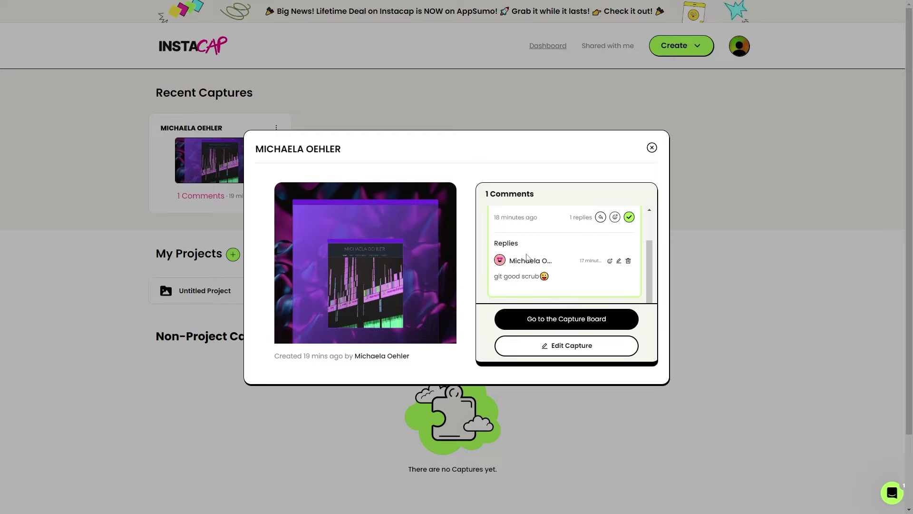
pyautogui.click(735, 293)
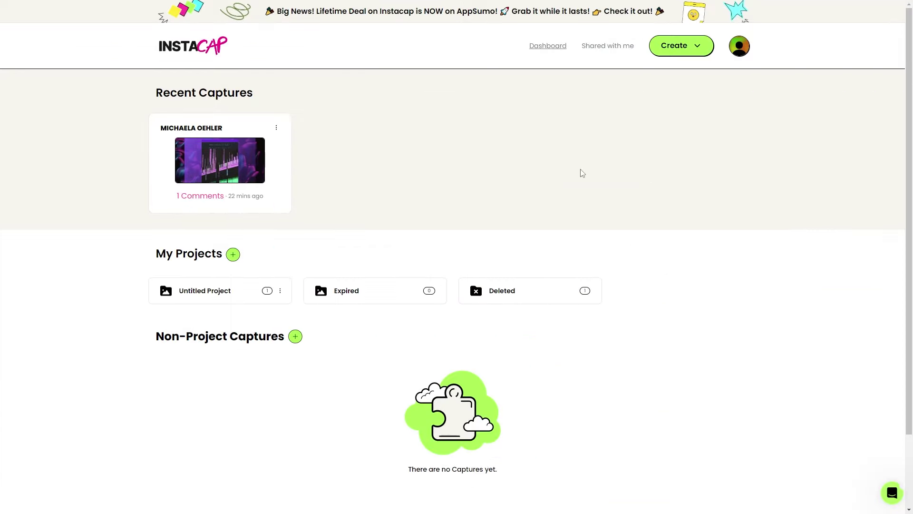